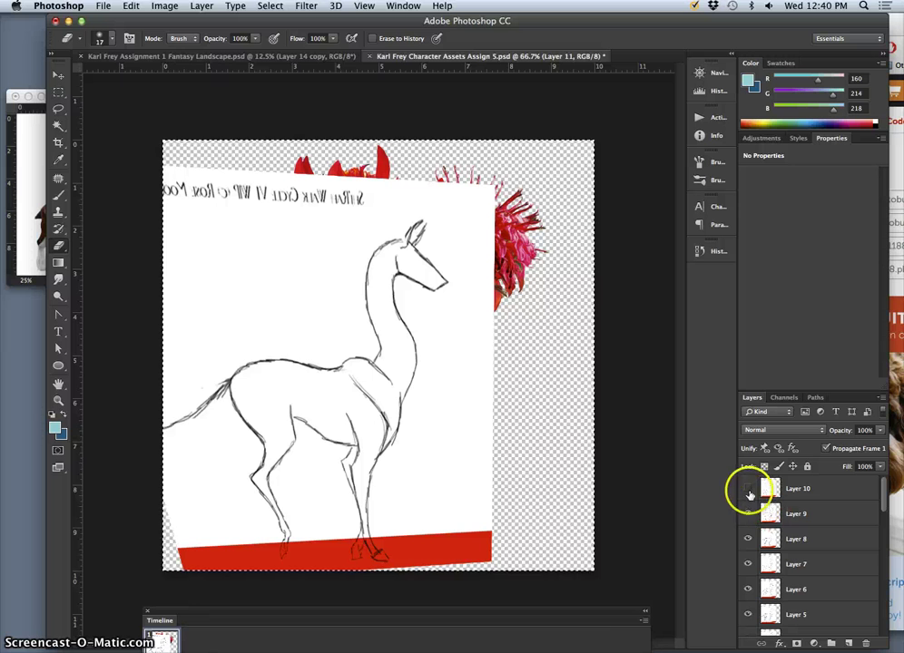
# Hide the walk-cycle sketch layers one at a time, from Layer 10 through Layer 5
pyautogui.click(747, 489)
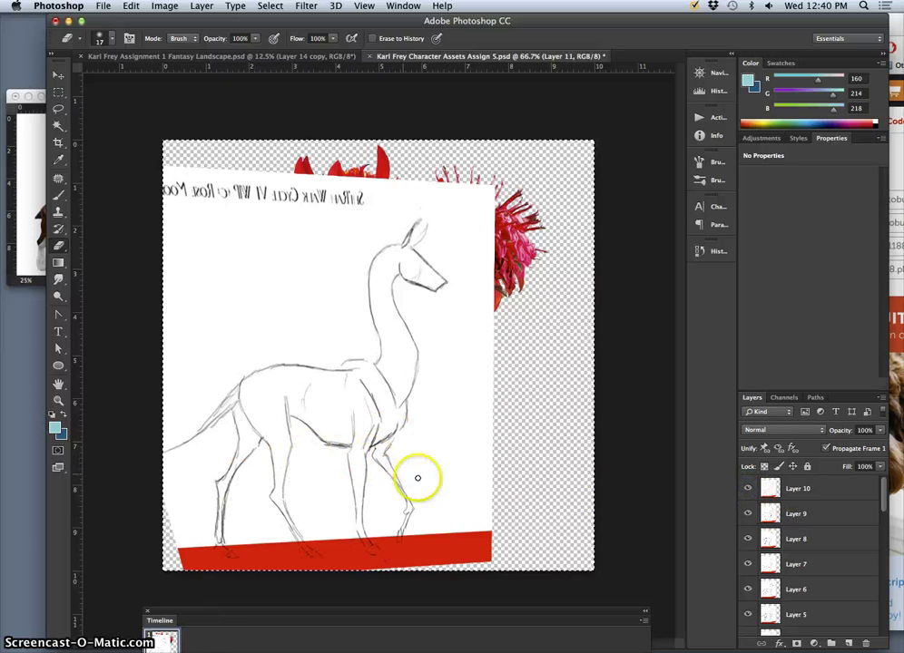
pyautogui.click(744, 490)
pyautogui.click(747, 514)
pyautogui.click(748, 532)
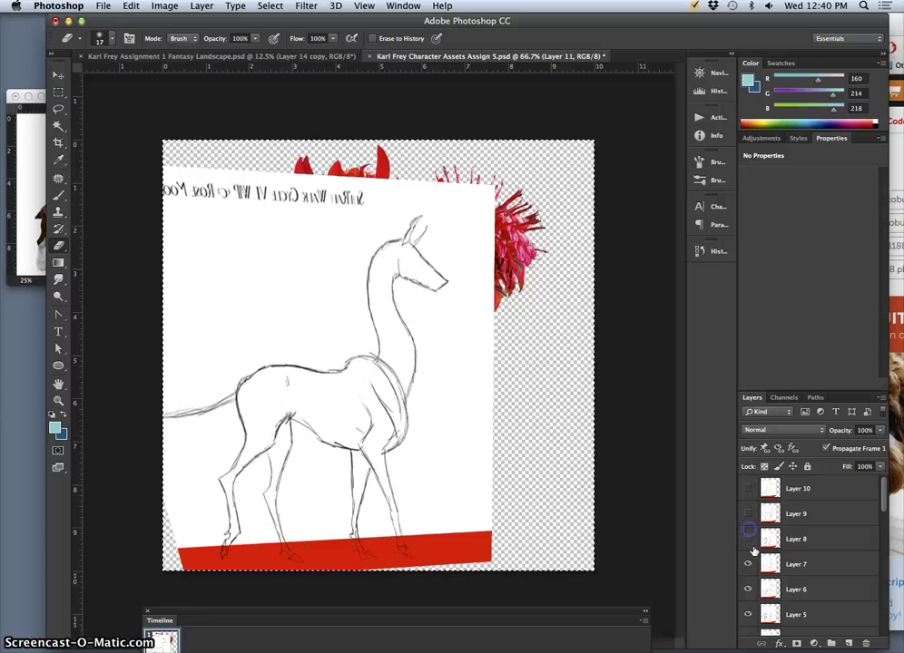
pyautogui.click(749, 563)
pyautogui.click(747, 590)
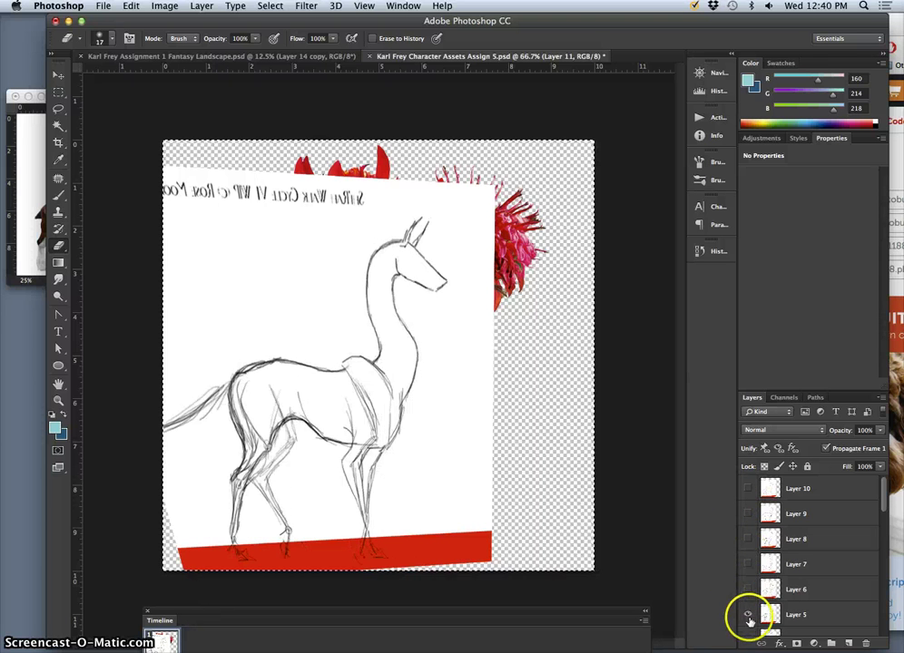
pyautogui.click(749, 614)
pyautogui.scroll(-5, 753, 604)
pyautogui.moveTo(365, 20)
pyautogui.mouseDown()
pyautogui.moveTo(386, 77)
pyautogui.moveTo(383, 383)
pyautogui.moveTo(409, 72)
pyautogui.moveTo(421, 19)
pyautogui.moveTo(434, 19)
pyautogui.moveTo(365, 19)
pyautogui.mouseUp()
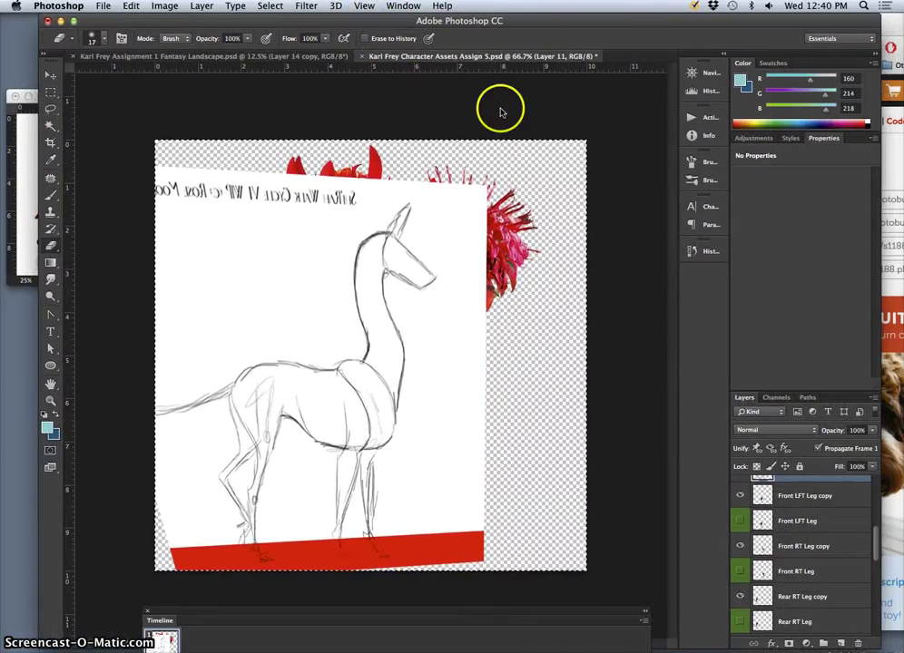
# Hide the remaining sketch on Layer 4 so only the assembled deer artwork is displayed
pyautogui.scroll(-8, 758, 594)
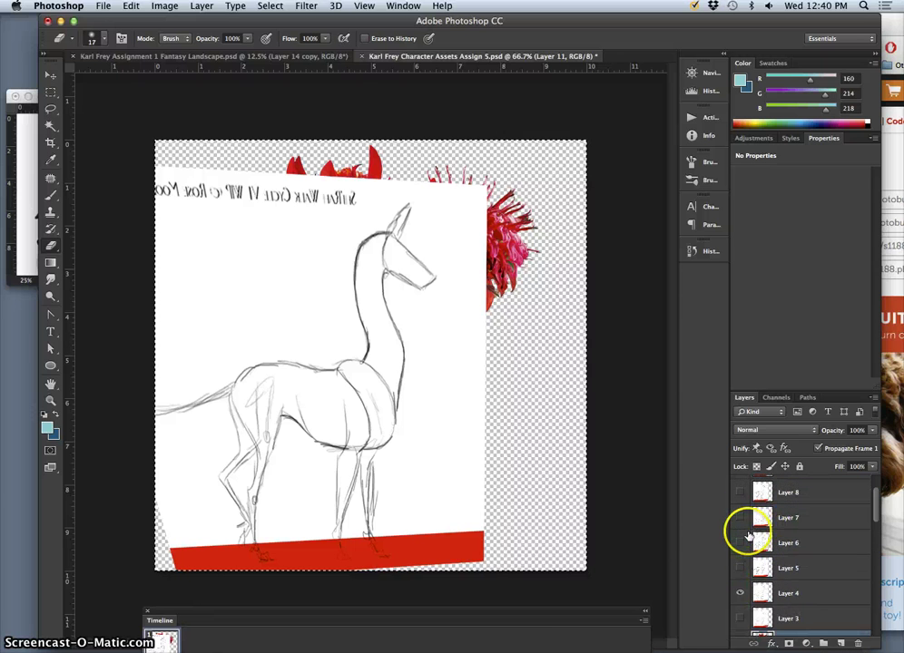
pyautogui.scroll(-4, 748, 536)
pyautogui.click(740, 518)
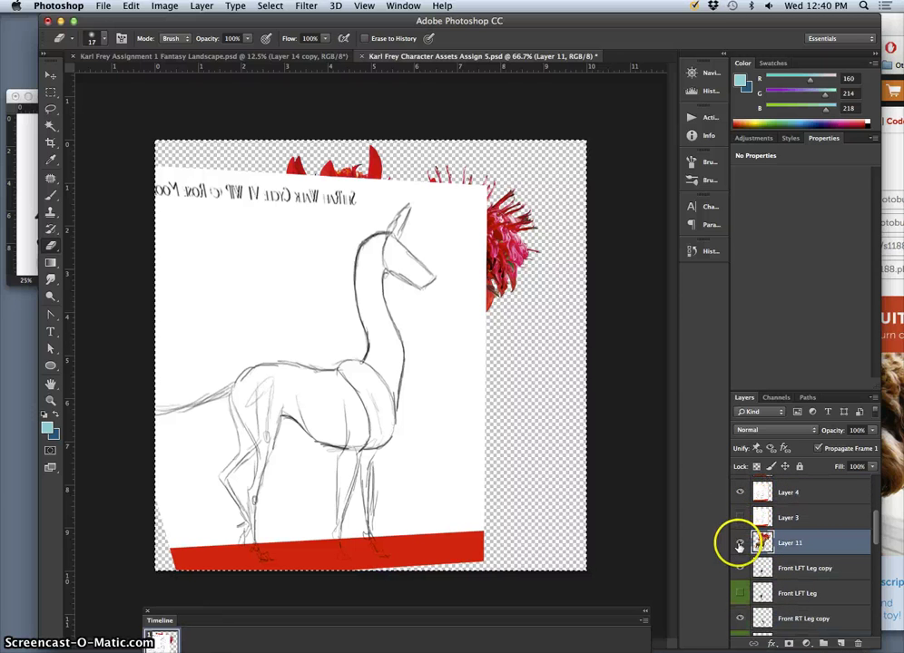
pyautogui.click(739, 492)
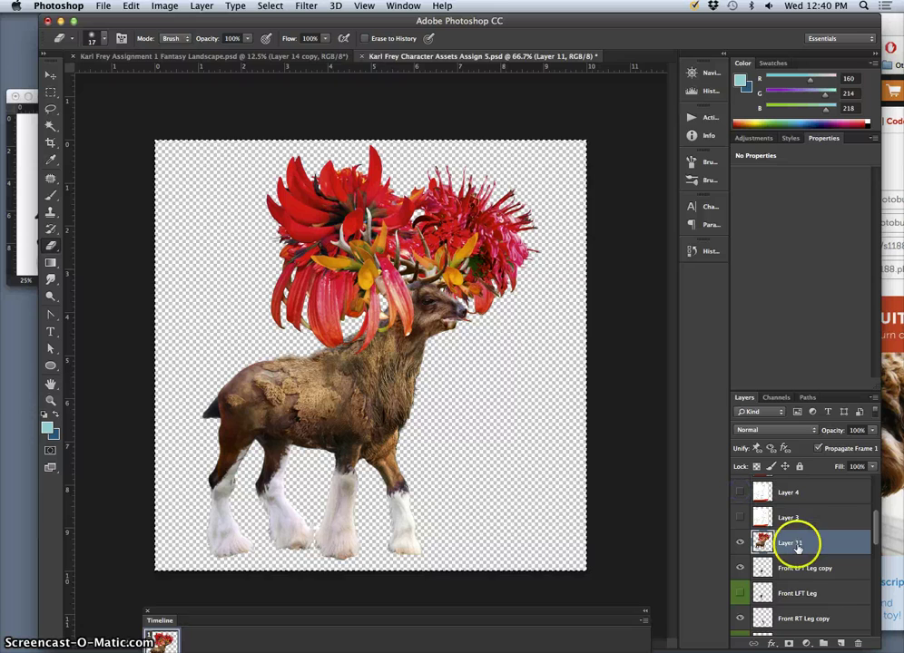
# Hide the merged deer layer, Layer 11, and rename it Walk 1
pyautogui.scroll(2, 798, 545)
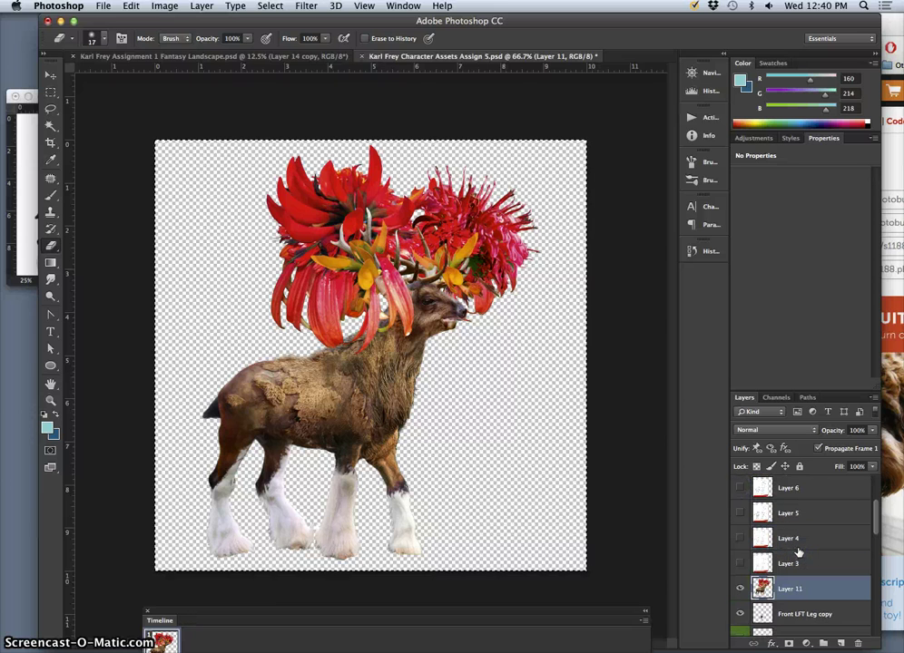
pyautogui.scroll(-2, 771, 580)
pyautogui.click(739, 545)
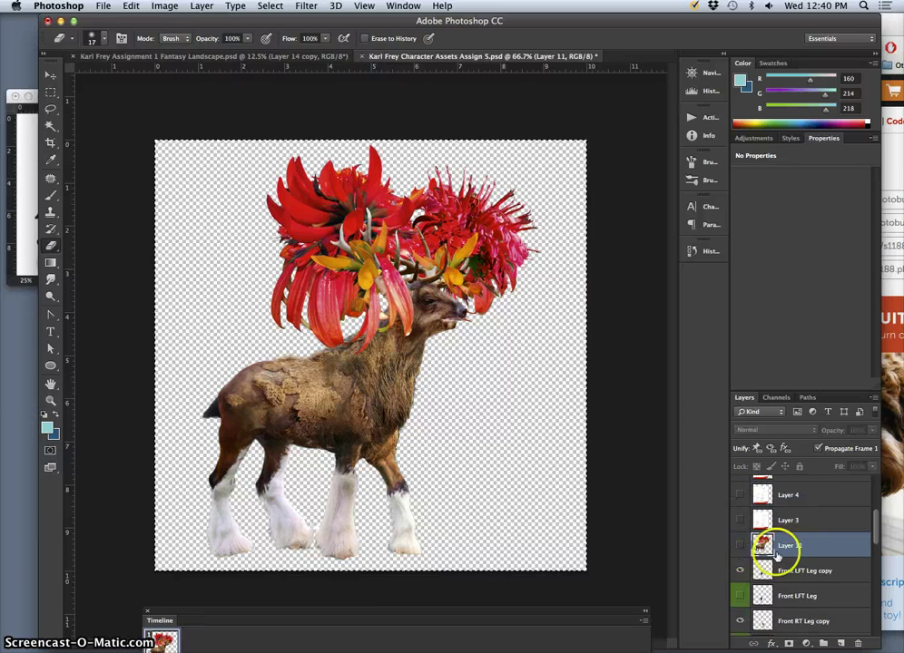
pyautogui.scroll(-2, 779, 556)
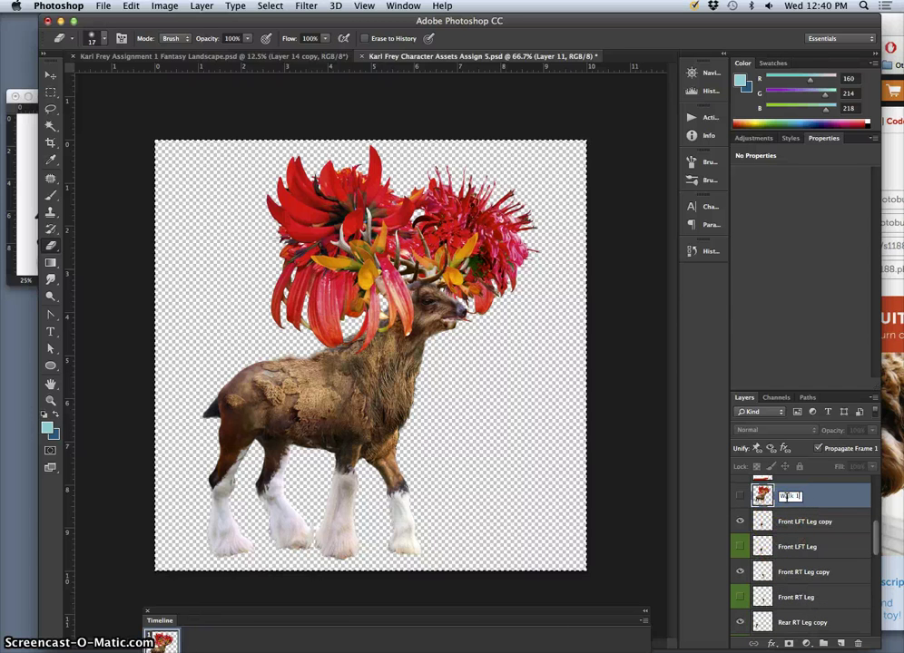
pyautogui.press('Return')
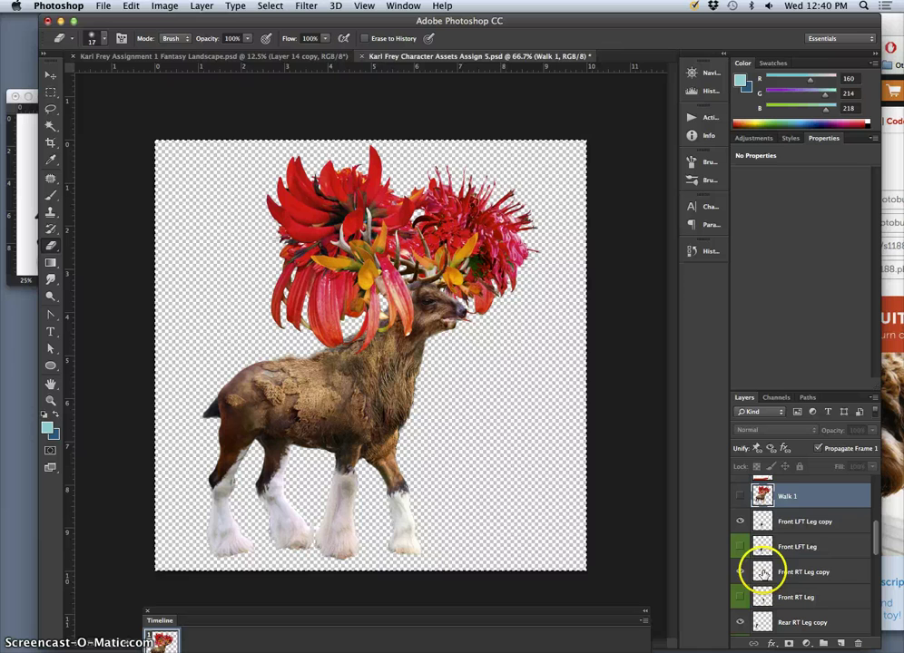
# Assign the Orange color label to the Walk 1 layer and keep the layer hidden
pyautogui.click(737, 495)
pyautogui.rightClick(739, 499)
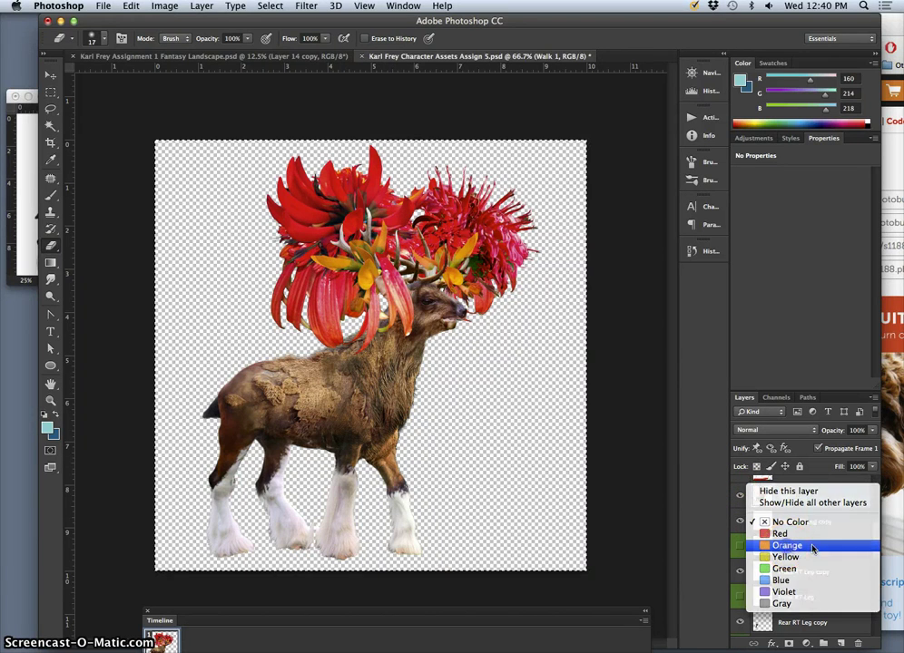
pyautogui.click(785, 545)
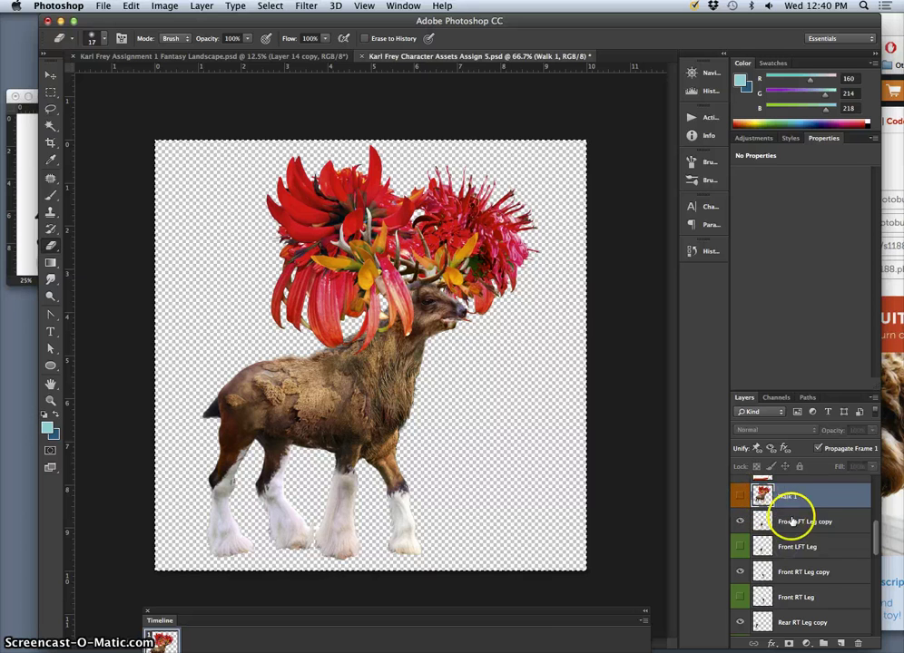
# Check the Head copy layer by toggling its visibility, and hide the Body copy layer
pyautogui.scroll(-10, 799, 535)
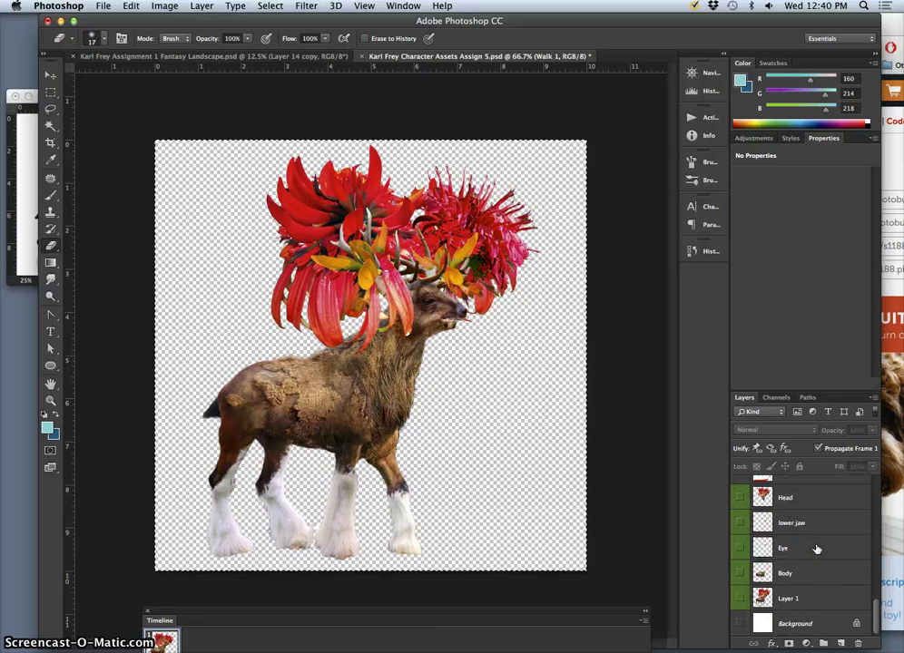
pyautogui.scroll(3, 816, 549)
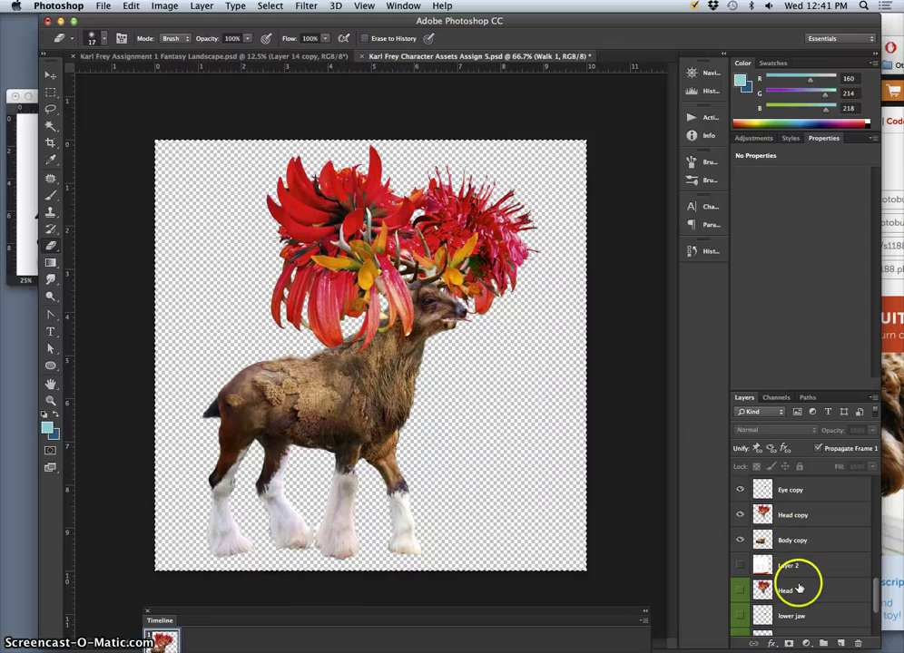
pyautogui.click(799, 588)
pyautogui.click(739, 515)
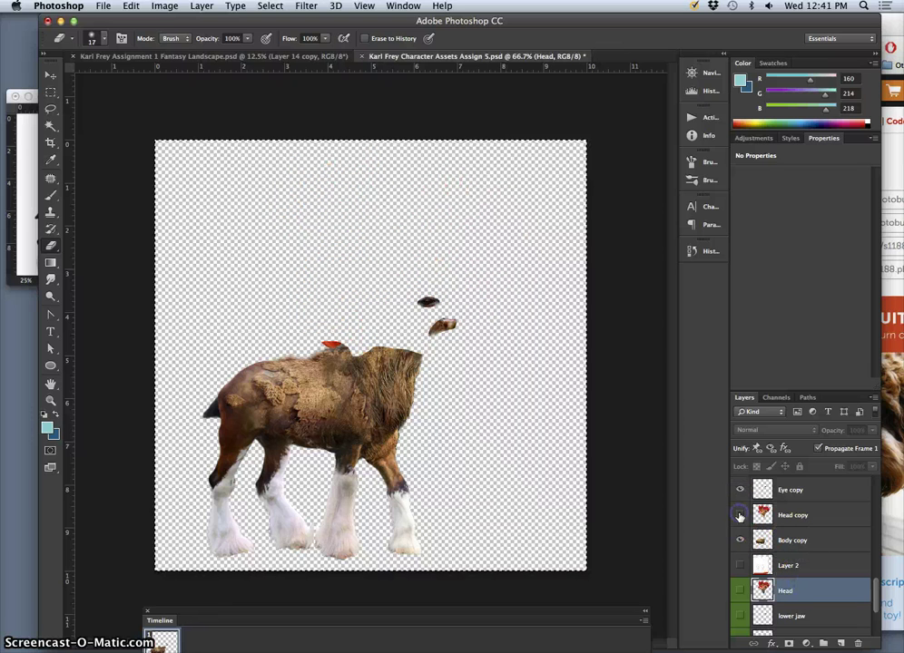
pyautogui.click(739, 515)
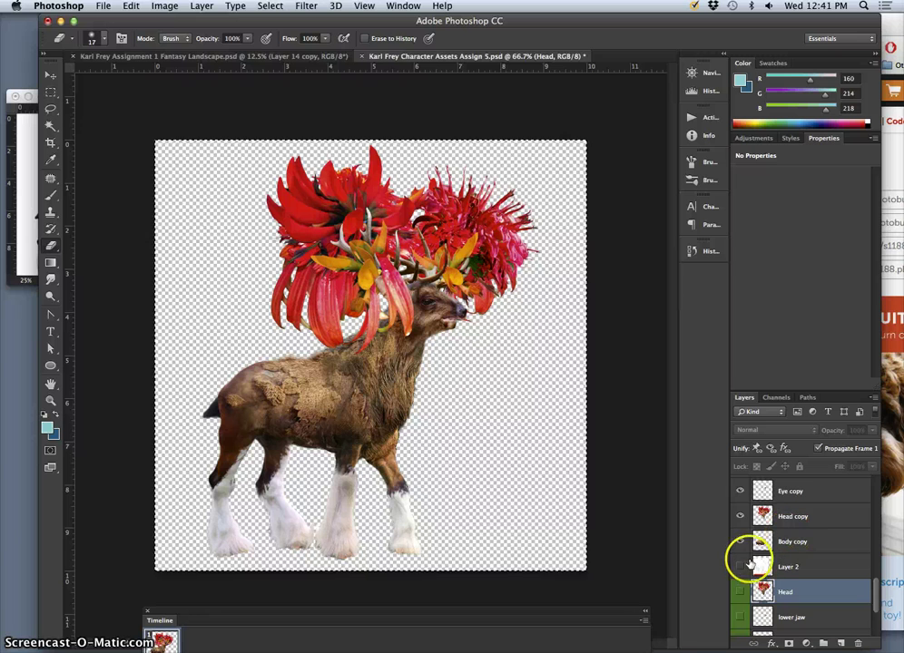
pyautogui.click(739, 542)
pyautogui.click(739, 543)
pyautogui.scroll(-4, 778, 576)
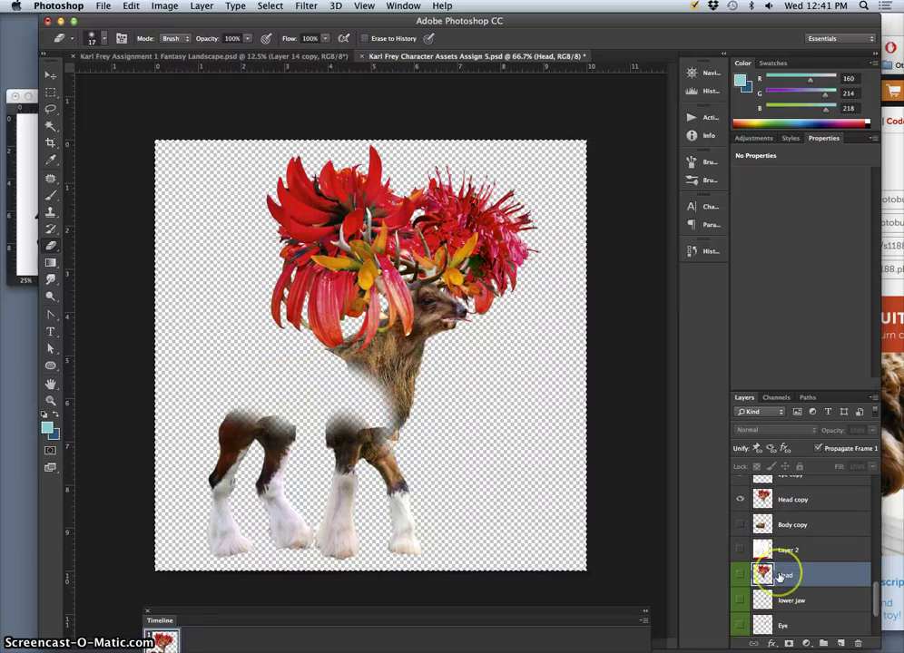
# Hide the four rear and front leg copy layers, keeping the lower jaw, eye and head copies visible
pyautogui.scroll(5, 752, 598)
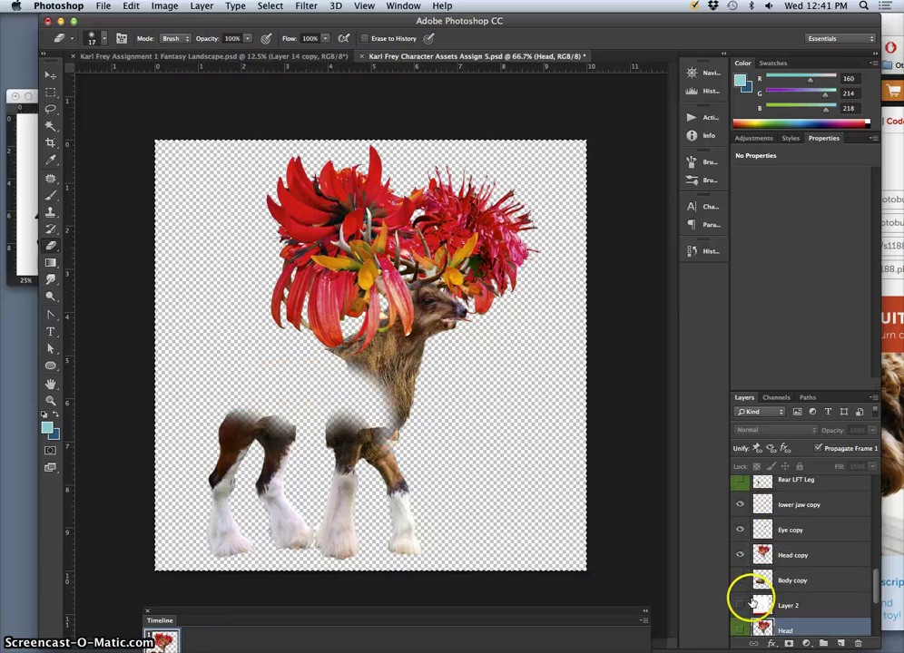
pyautogui.moveTo(740, 497); pyautogui.dragTo(739, 624)
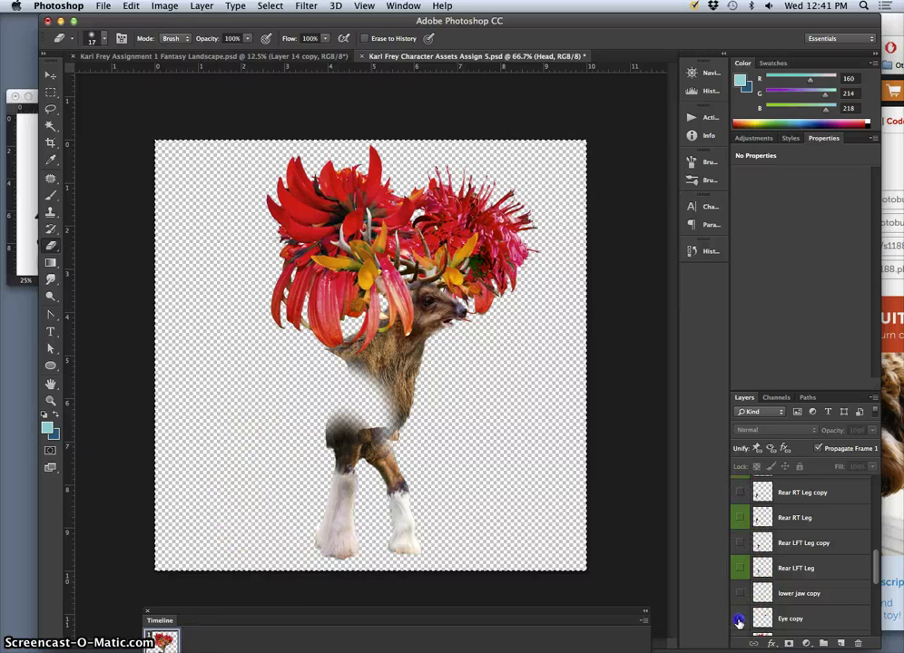
pyautogui.scroll(-2, 740, 612)
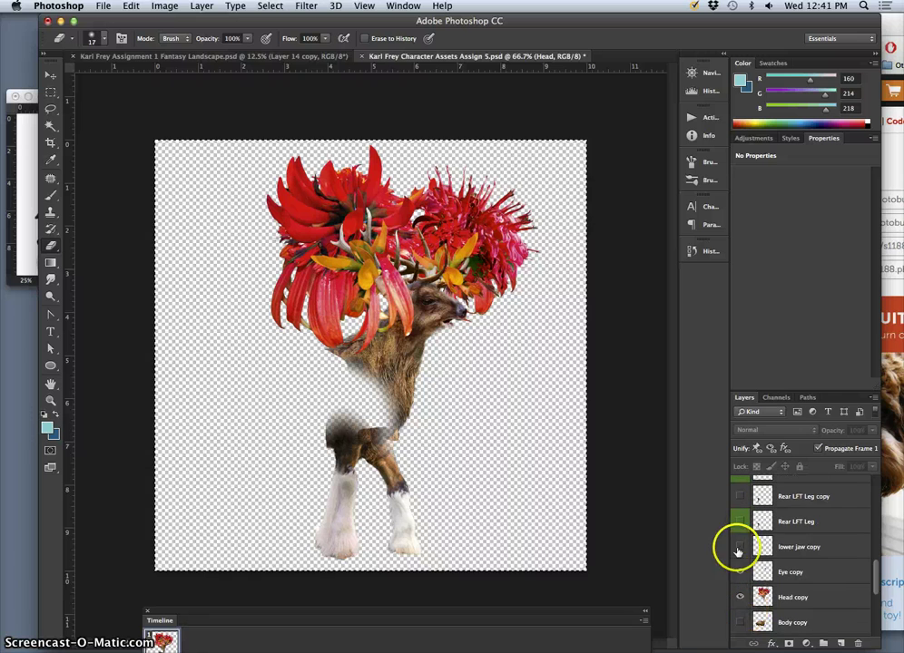
pyautogui.scroll(1, 757, 572)
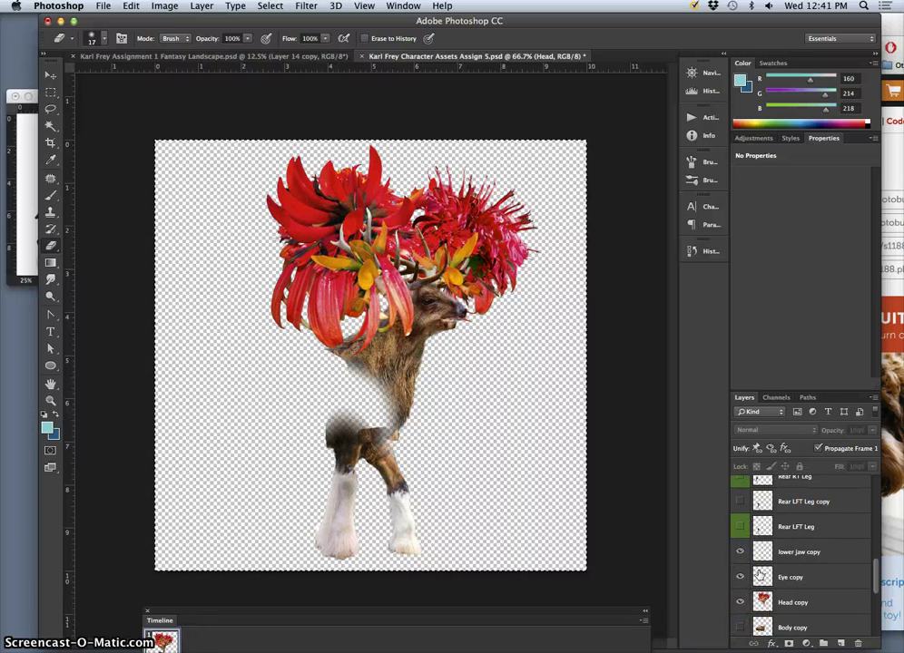
pyautogui.scroll(5, 757, 572)
pyautogui.click(740, 544)
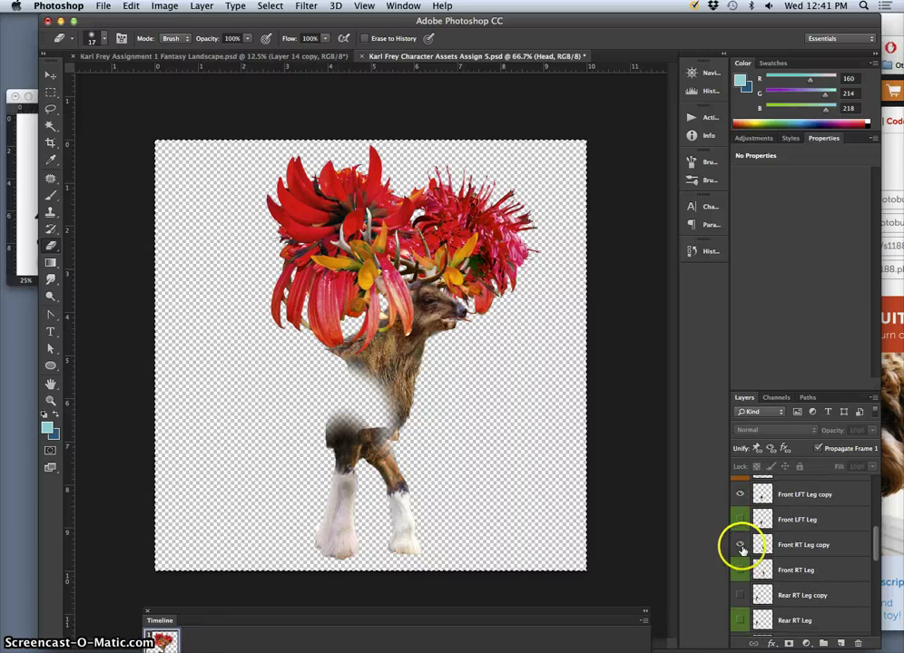
pyautogui.click(740, 501)
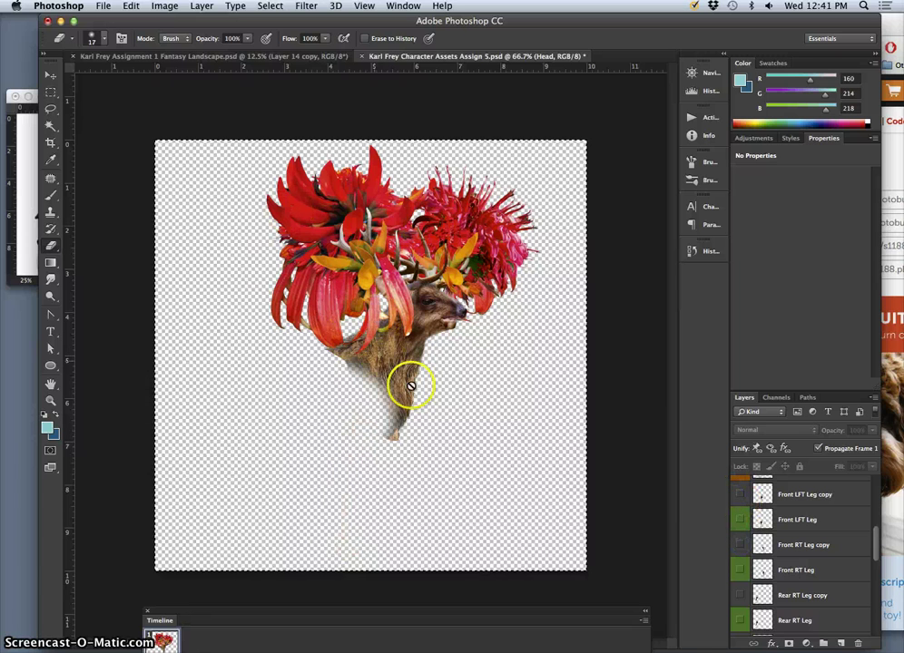
# Select the lower jaw copy layer and merge all visible layers into a new layer, keeping the originals
pyautogui.scroll(2, 799, 589)
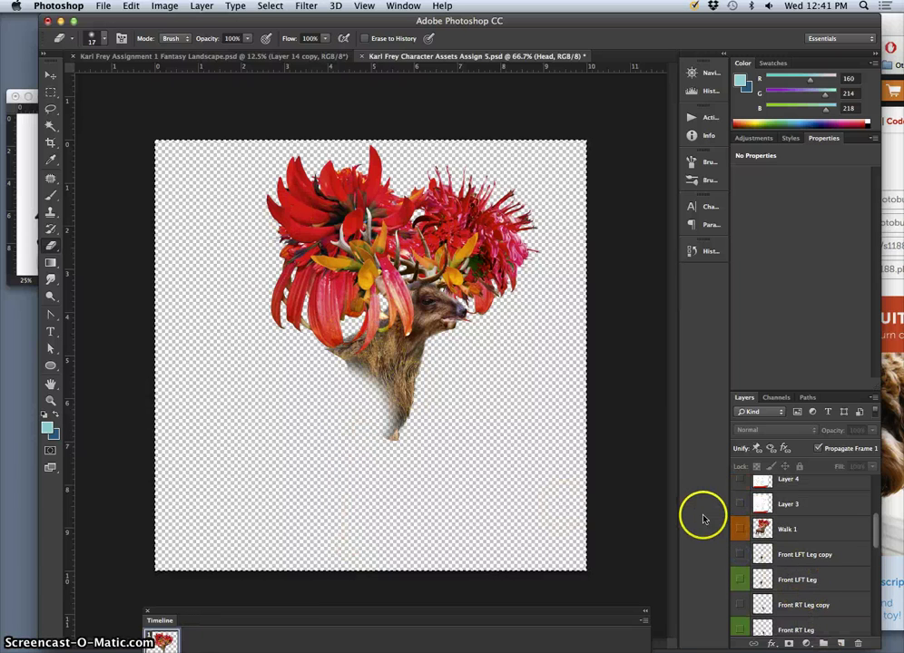
pyautogui.click(201, 6)
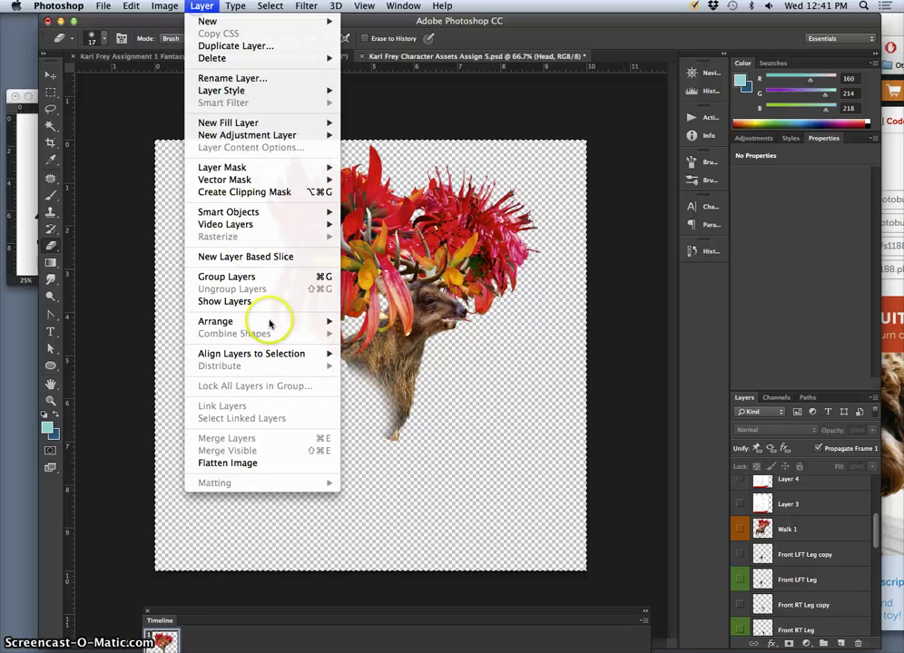
pyautogui.click(453, 435)
pyautogui.scroll(-6, 837, 530)
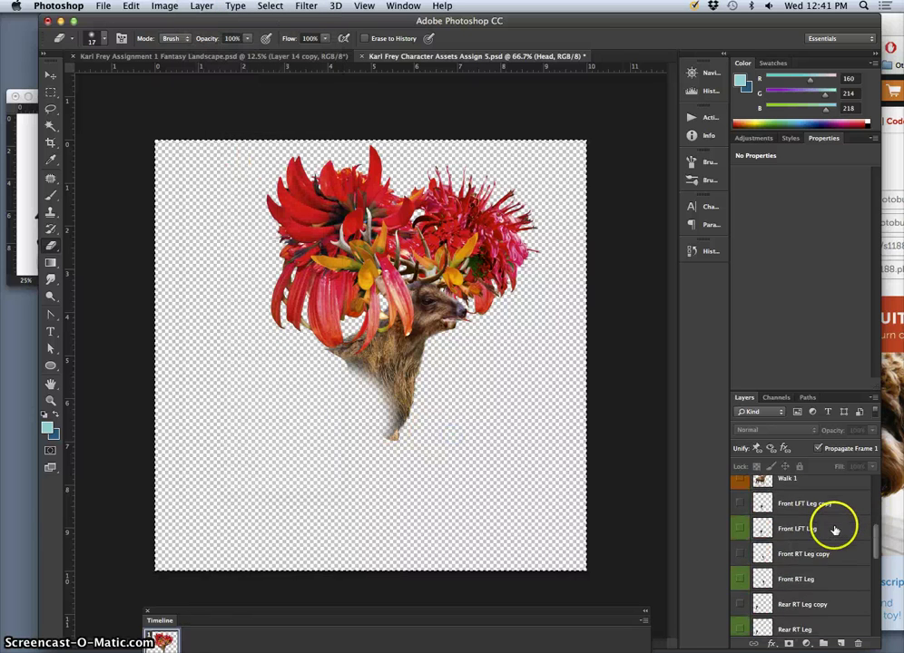
pyautogui.click(835, 529)
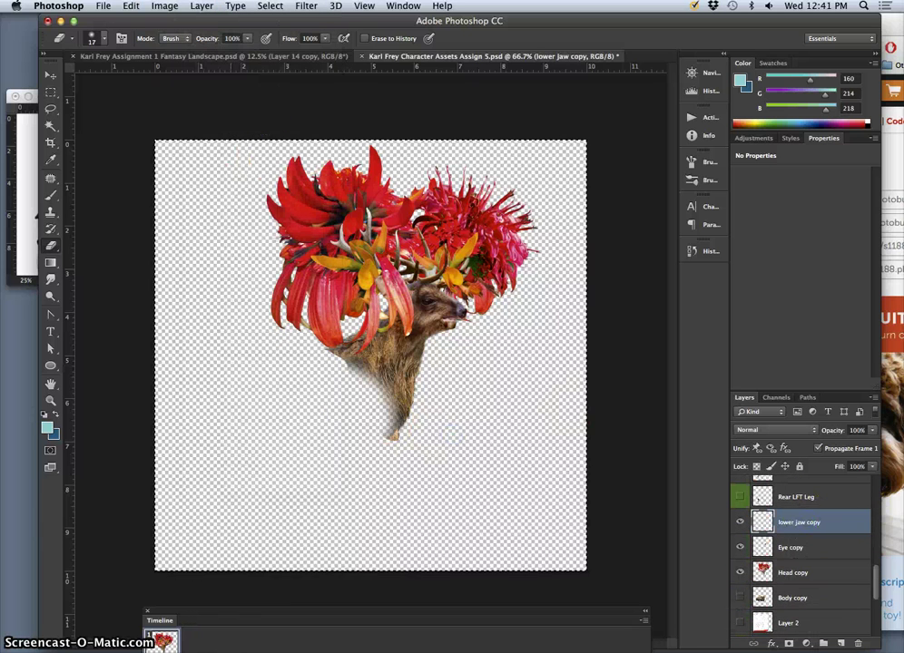
pyautogui.click(201, 6)
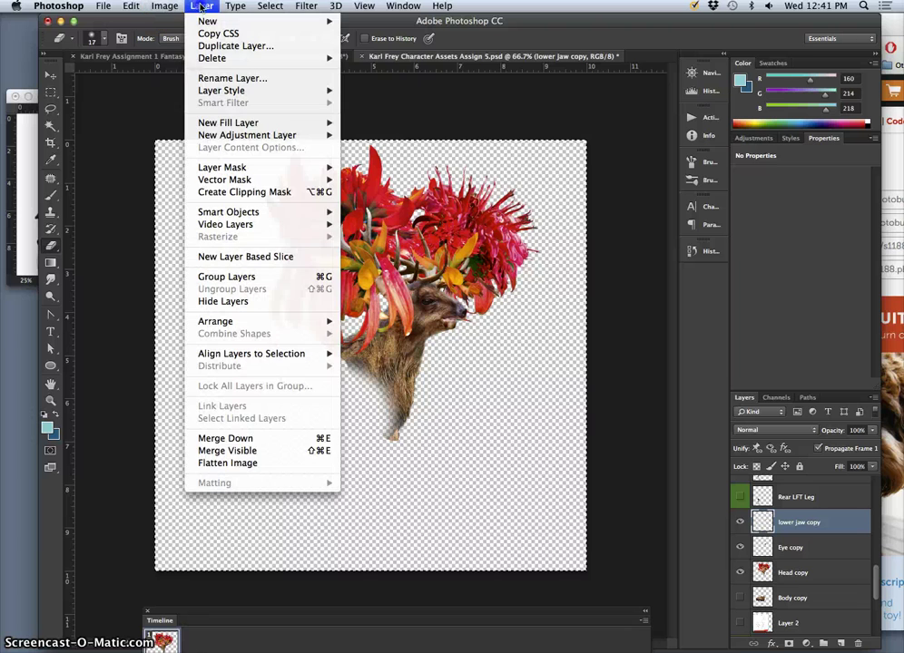
pyautogui.keyDown('alt'); pyautogui.click(240, 450); pyautogui.keyUp('alt')
# Rename the newly merged head layer Head Shaking Asset
pyautogui.doubleClick(790, 521)
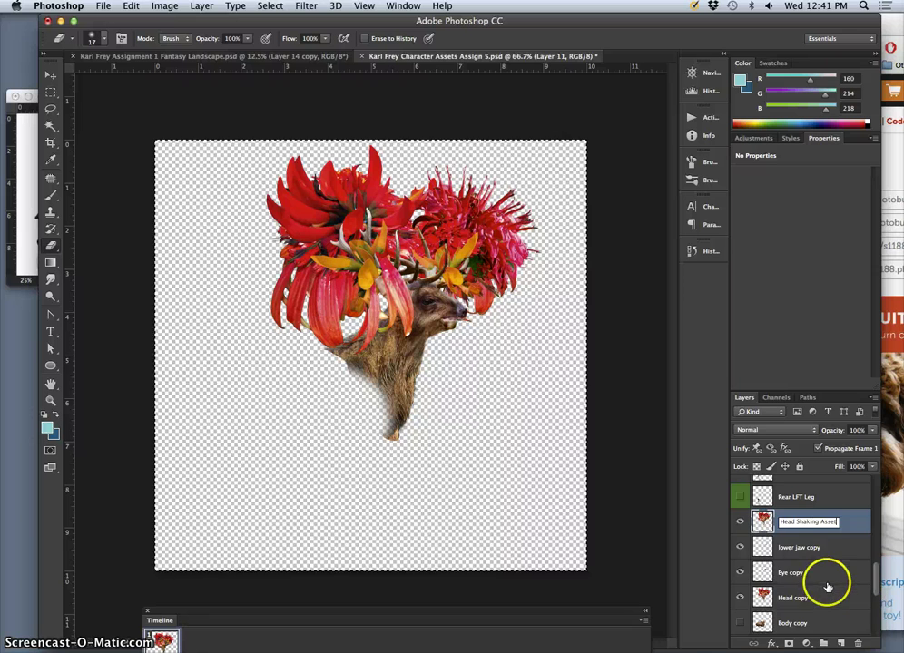
pyautogui.scroll(-5, 826, 585)
pyautogui.scroll(1, 826, 585)
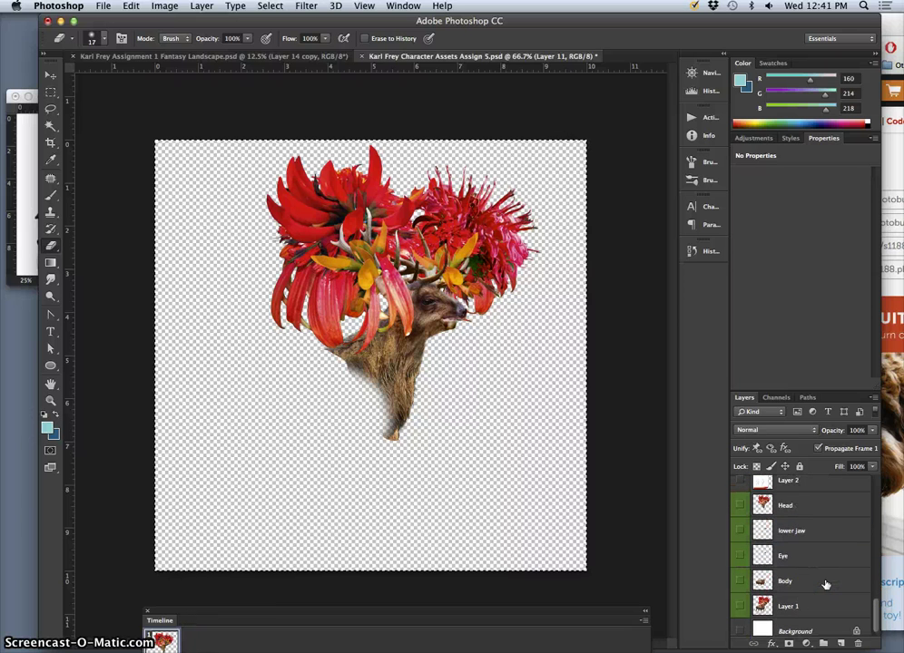
pyautogui.press('Return')
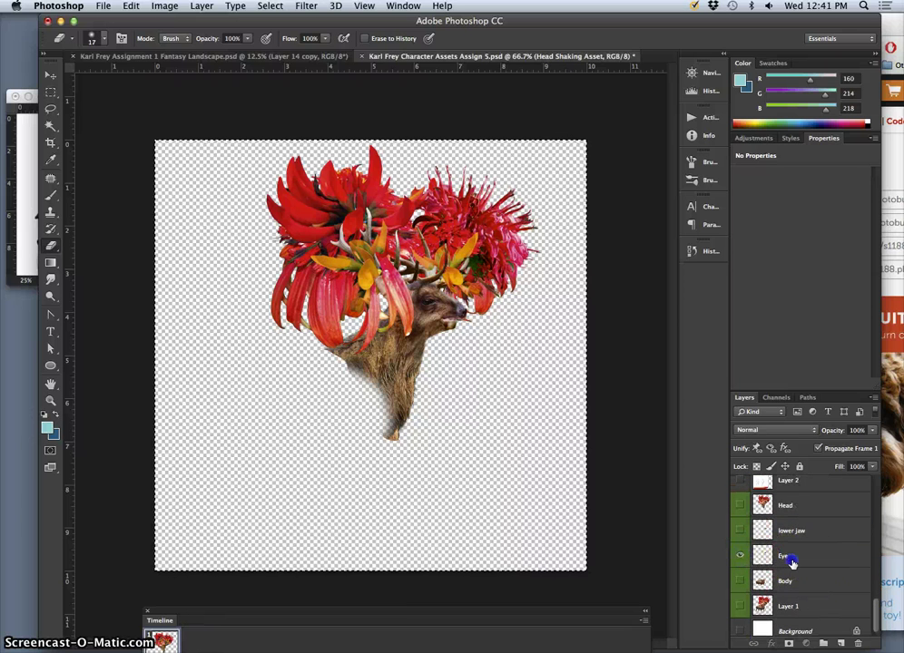
pyautogui.click(792, 564)
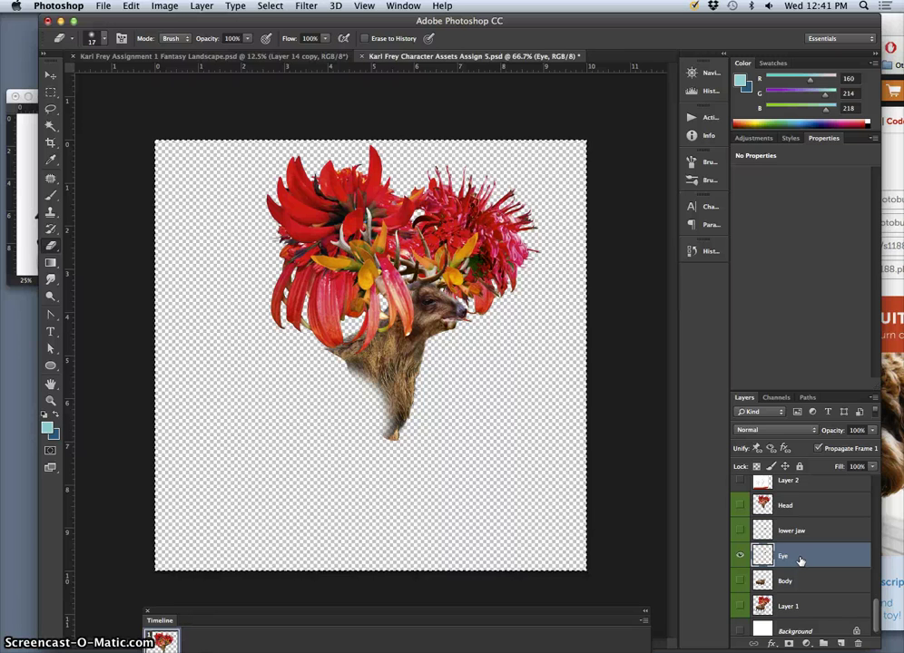
pyautogui.press('super+alt+shift+n')
pyautogui.click(789, 557)
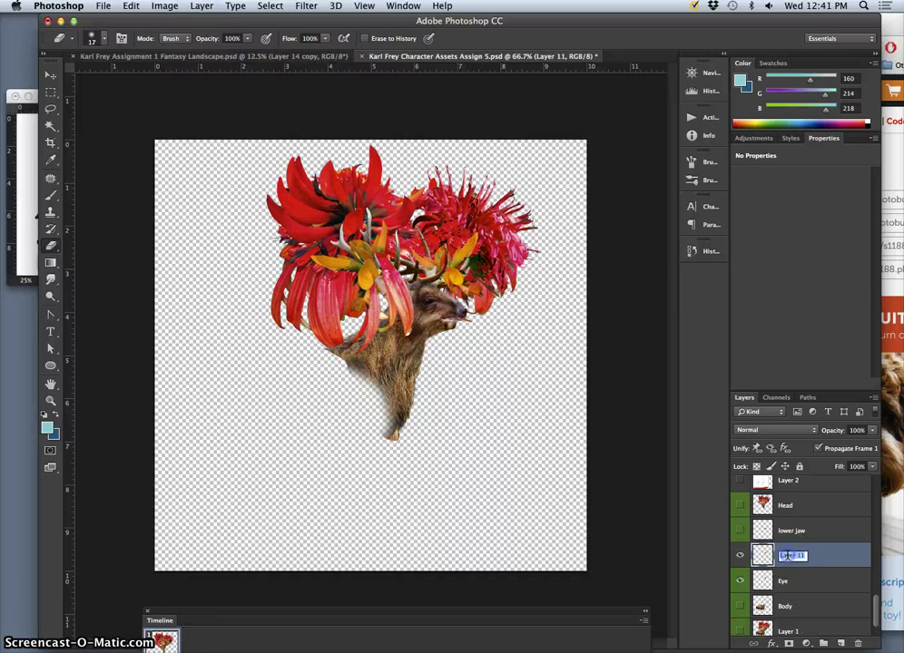
pyautogui.press('BackSpace')
pyautogui.click(817, 576)
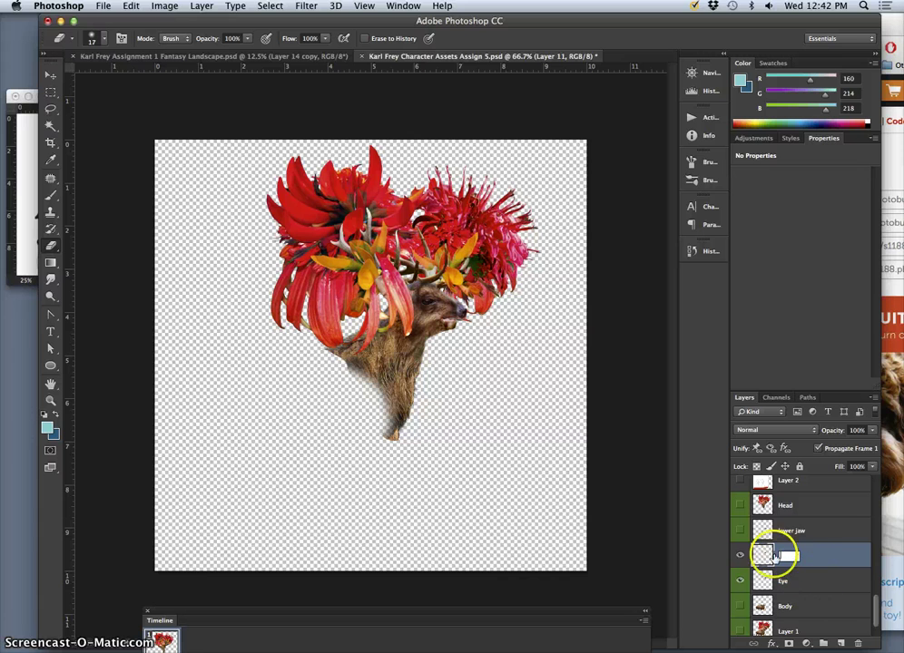
pyautogui.click(814, 565)
pyautogui.click(858, 643)
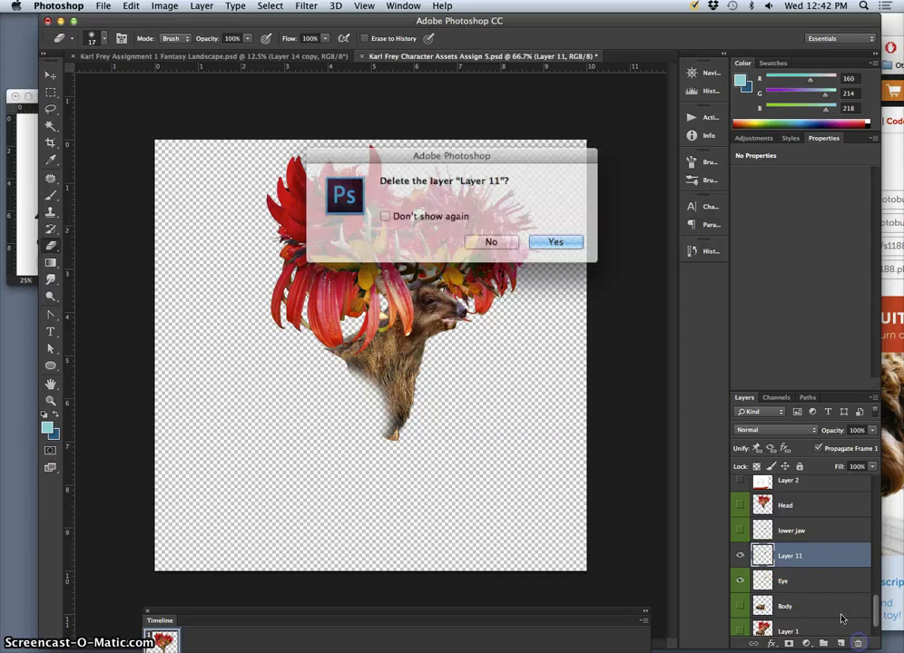
pyautogui.click(540, 242)
# Duplicate the Eye layer, place the copy above Head Shaking Asset and rename it Shaking Eye copy 2
pyautogui.click(796, 559)
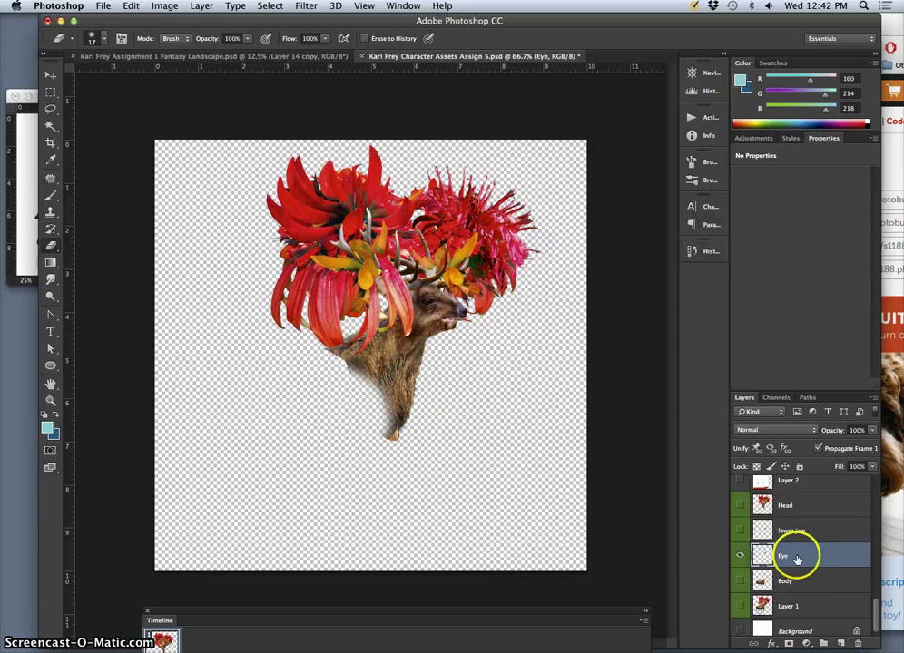
pyautogui.press('super+j')
pyautogui.moveTo(813, 562); pyautogui.dragTo(803, 530)
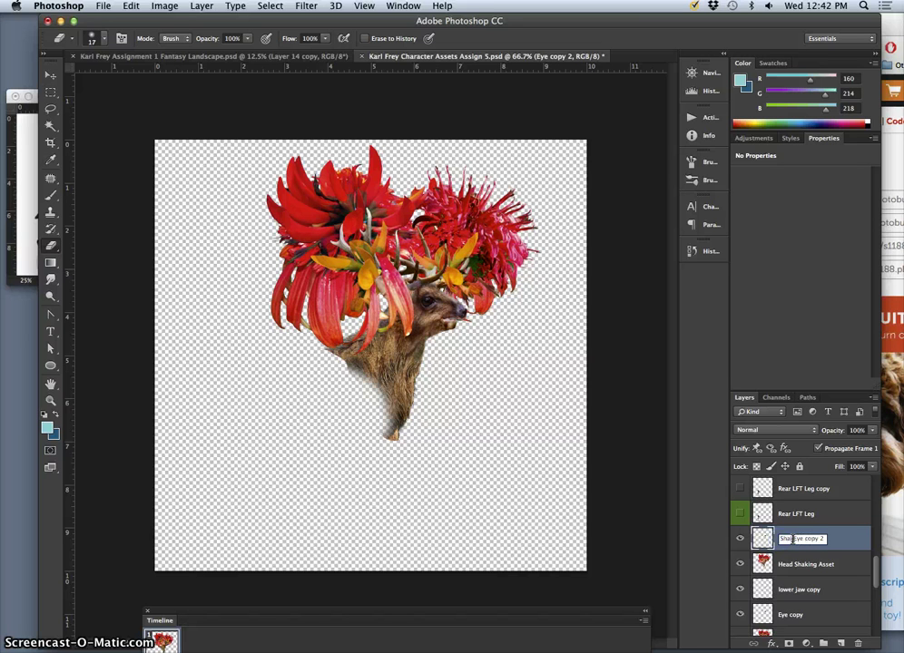
pyautogui.click(833, 568)
# Show and duplicate the original lower jaw layer, and place the duplicate directly above Shaking Eye copy 2
pyautogui.scroll(-5, 828, 574)
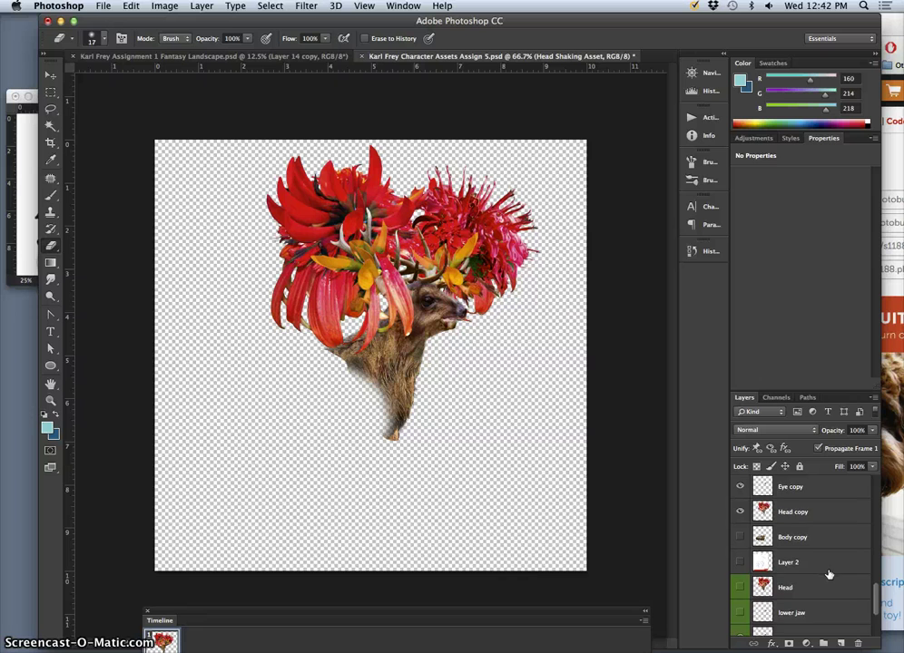
pyautogui.scroll(-3, 828, 575)
pyautogui.click(740, 547)
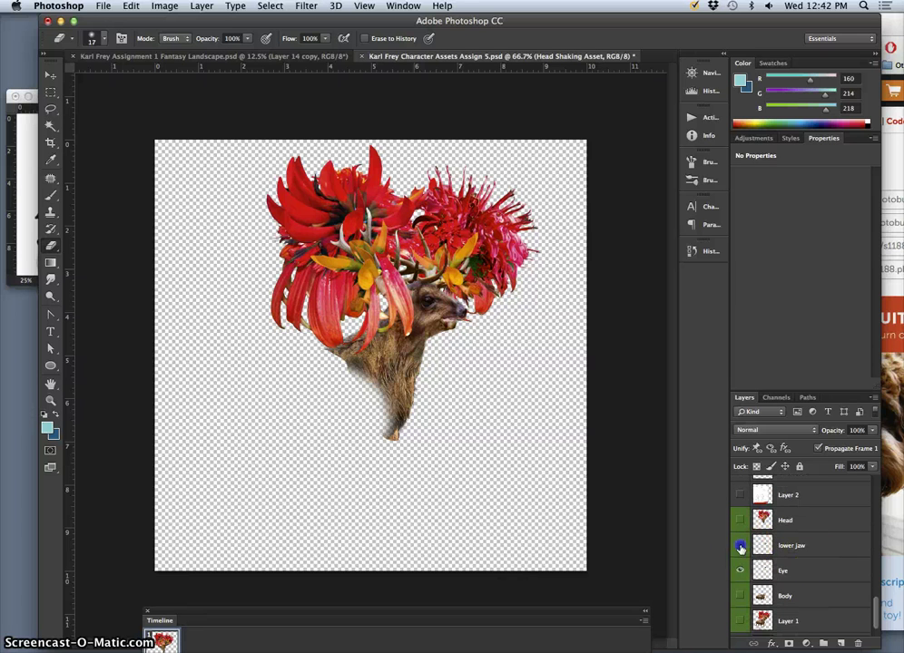
pyautogui.click(795, 551)
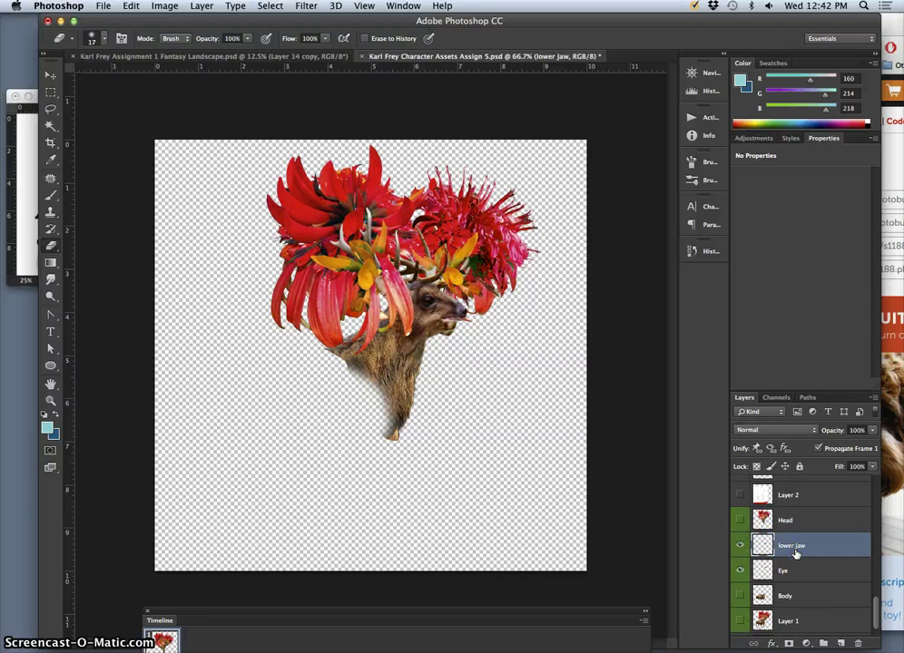
pyautogui.press('super+j')
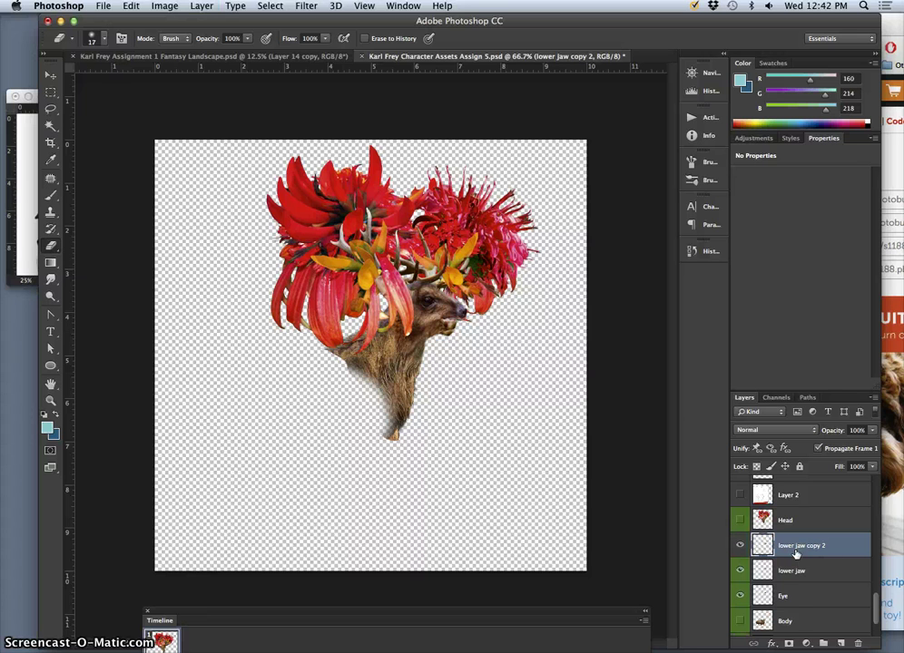
pyautogui.press('super+bracketright')
pyautogui.press('super+bracketright')
pyautogui.press('super+bracketright')
pyautogui.press('super+bracketright')
pyautogui.press('super+bracketright')
pyautogui.press('super+bracketright')
pyautogui.press('super+bracketright')
pyautogui.press('super+bracketright')
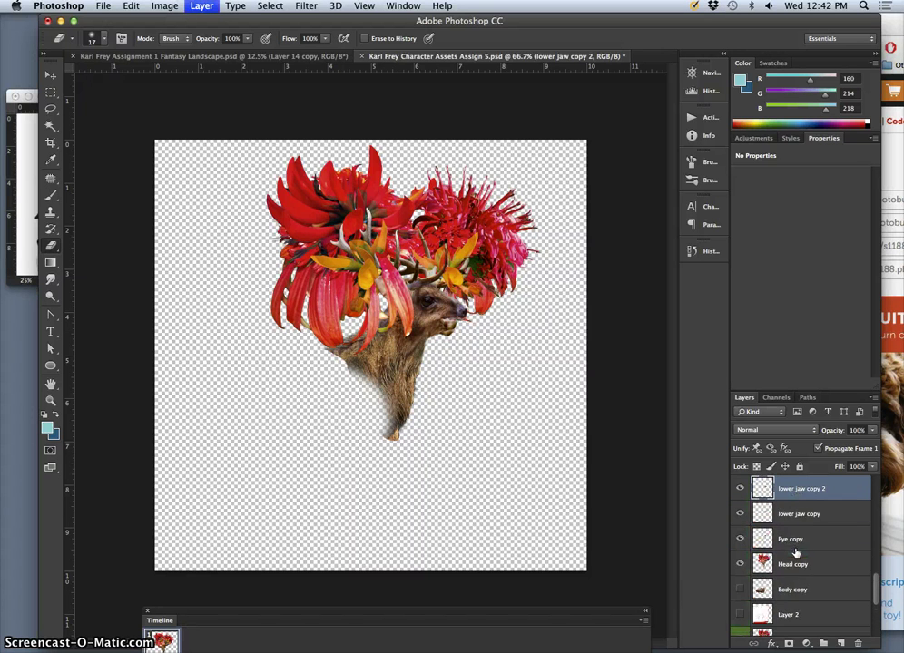
pyautogui.press('super+bracketright')
pyautogui.press('super+bracketright')
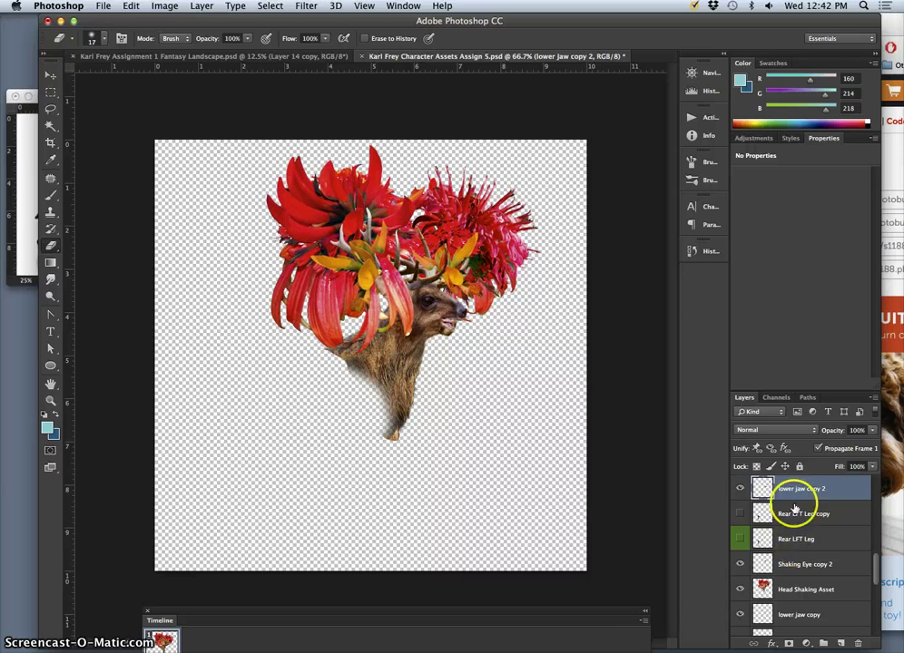
pyautogui.moveTo(795, 492); pyautogui.dragTo(794, 557)
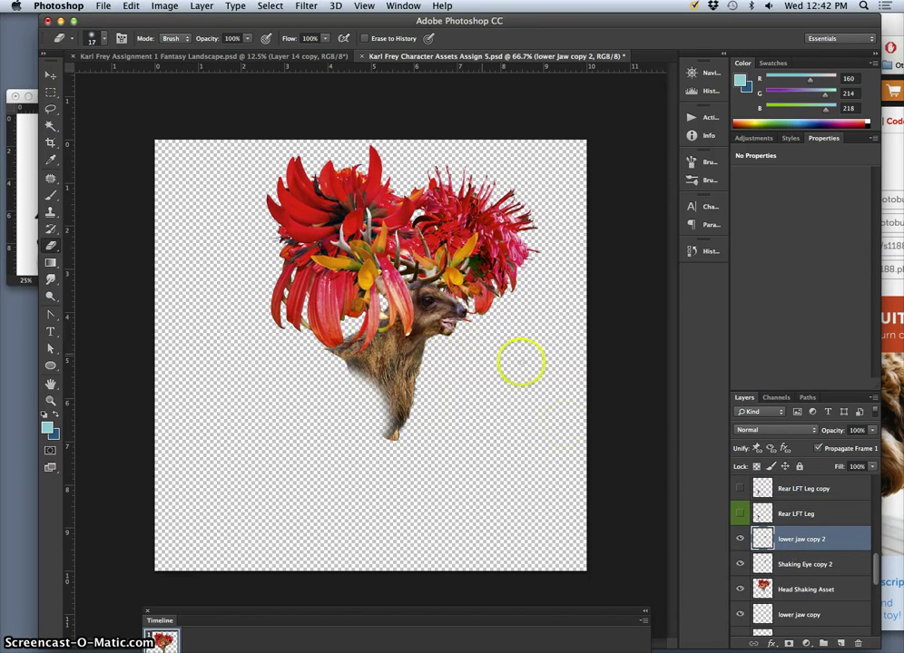
# Check the duplicated jaw by toggling its visibility, and rename the layer shaking lower jaw copy 2
pyautogui.click(739, 539)
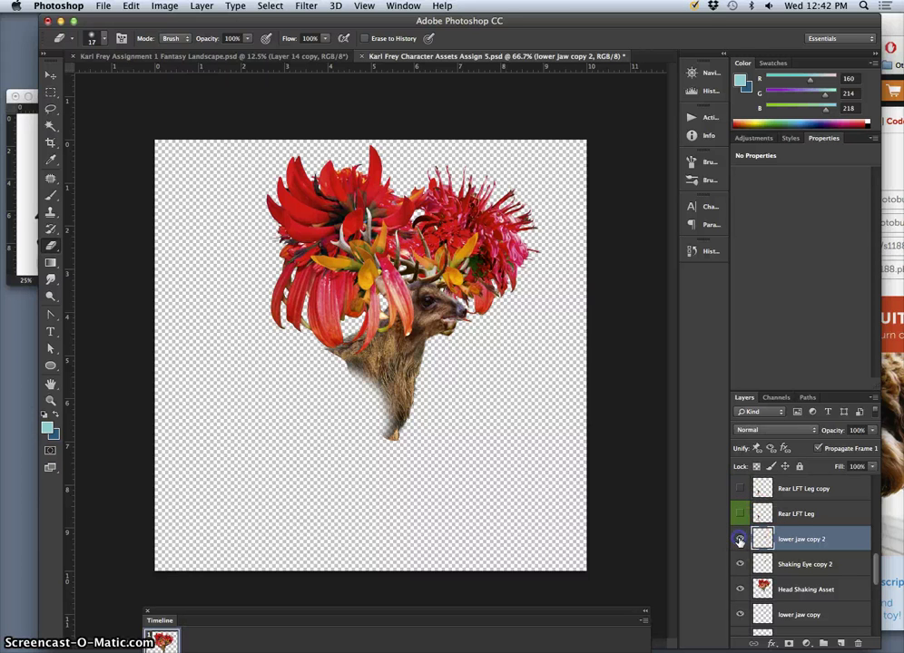
pyautogui.click(740, 539)
pyautogui.click(740, 539)
pyautogui.click(739, 539)
pyautogui.click(789, 543)
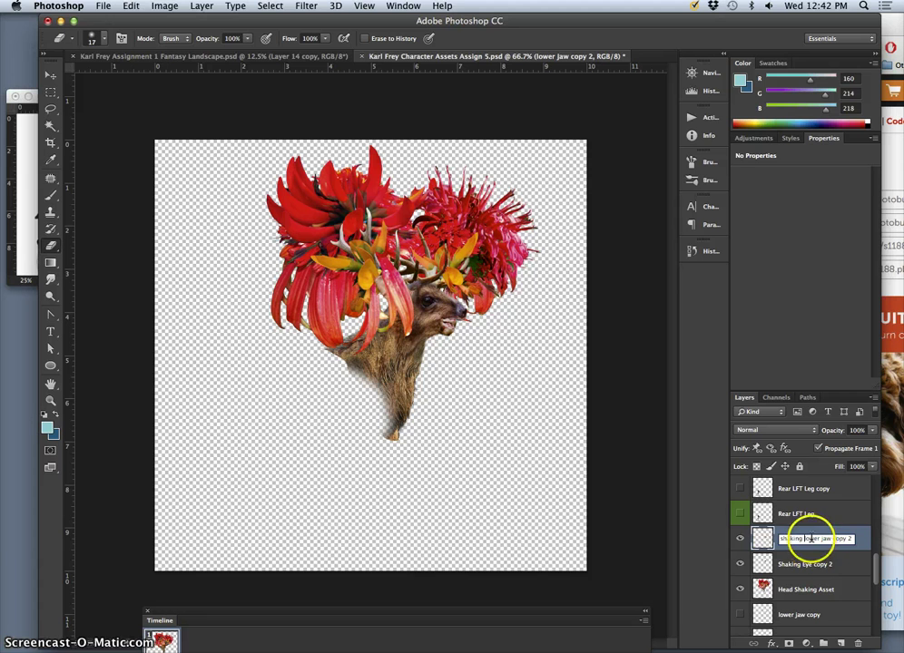
# Check the Shaking Eye copy 2 layer by toggling its visibility, and hide both the shaking lower jaw and shaking eye layers
pyautogui.click(804, 567)
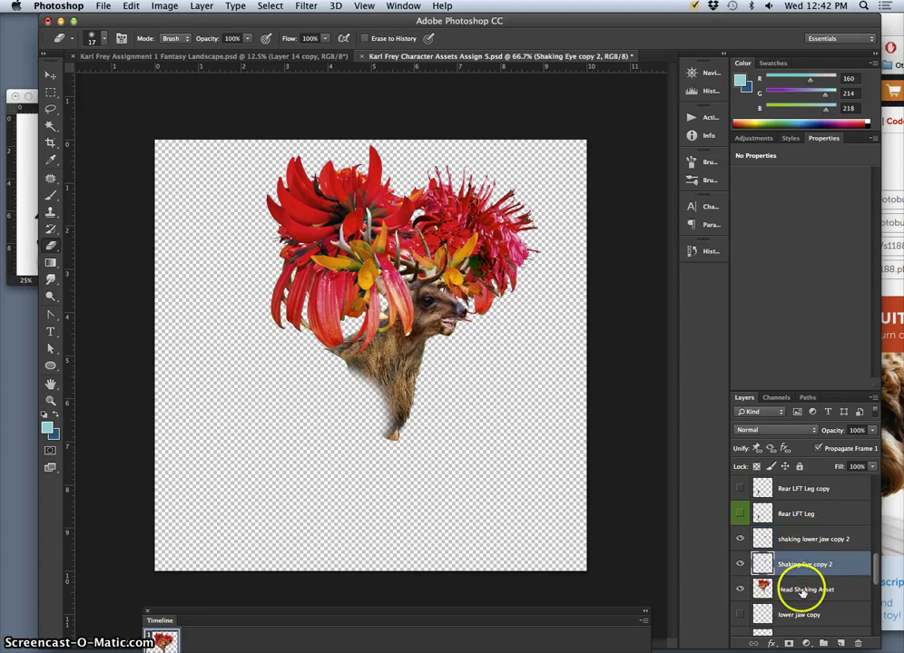
pyautogui.click(740, 566)
pyautogui.click(740, 561)
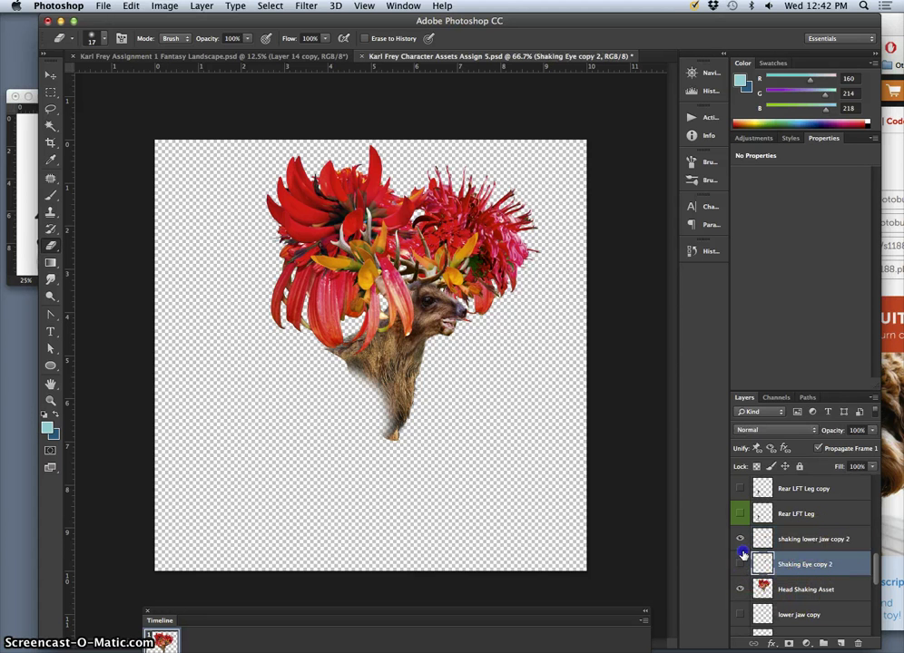
pyautogui.click(740, 561)
pyautogui.click(742, 545)
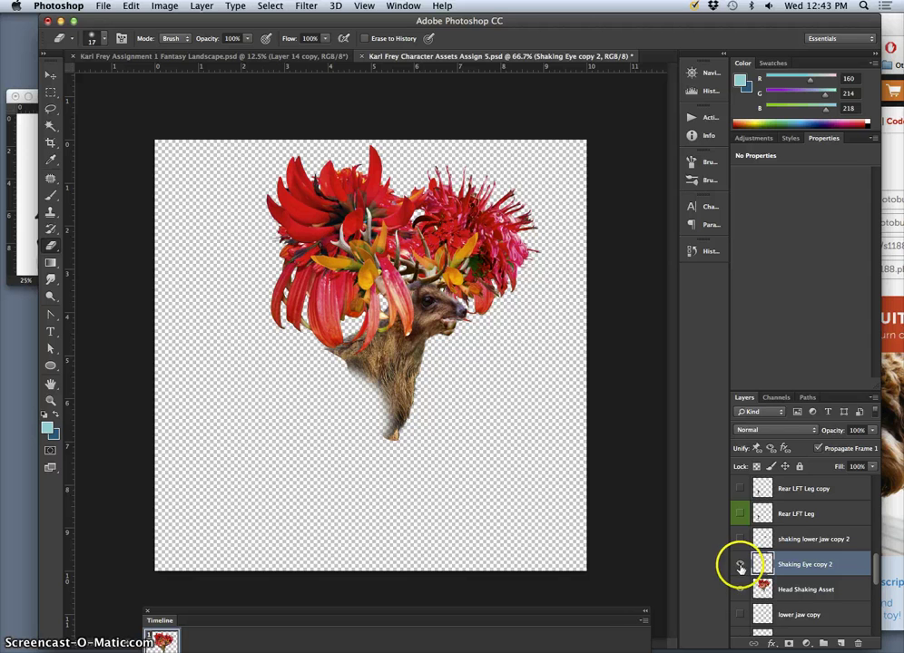
pyautogui.click(740, 564)
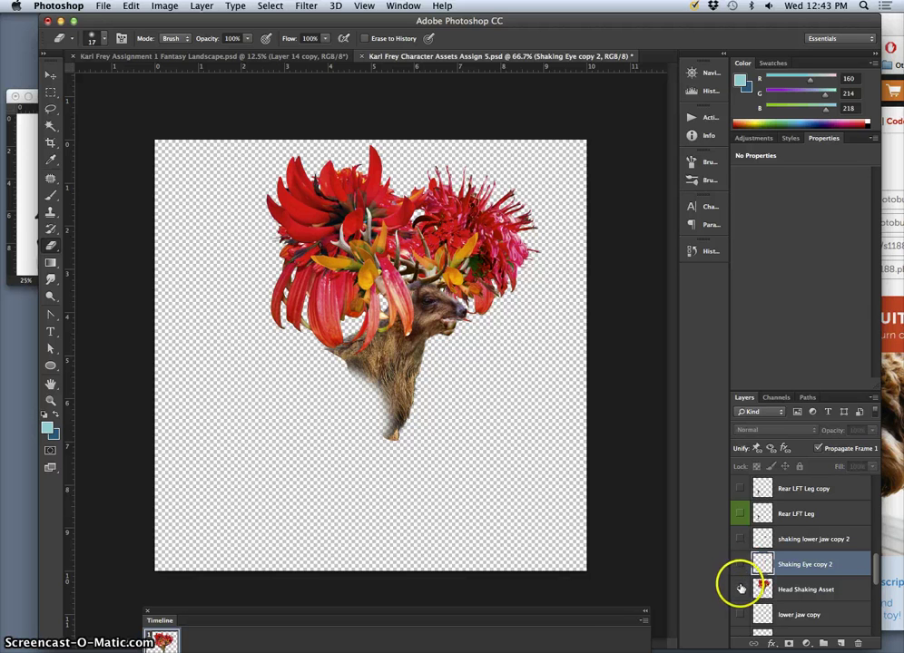
# Hide the Eye copy, Head copy, lower jaw and Eye layers, leaving only Head Shaking Asset visible
pyautogui.scroll(-2, 753, 617)
pyautogui.click(742, 590)
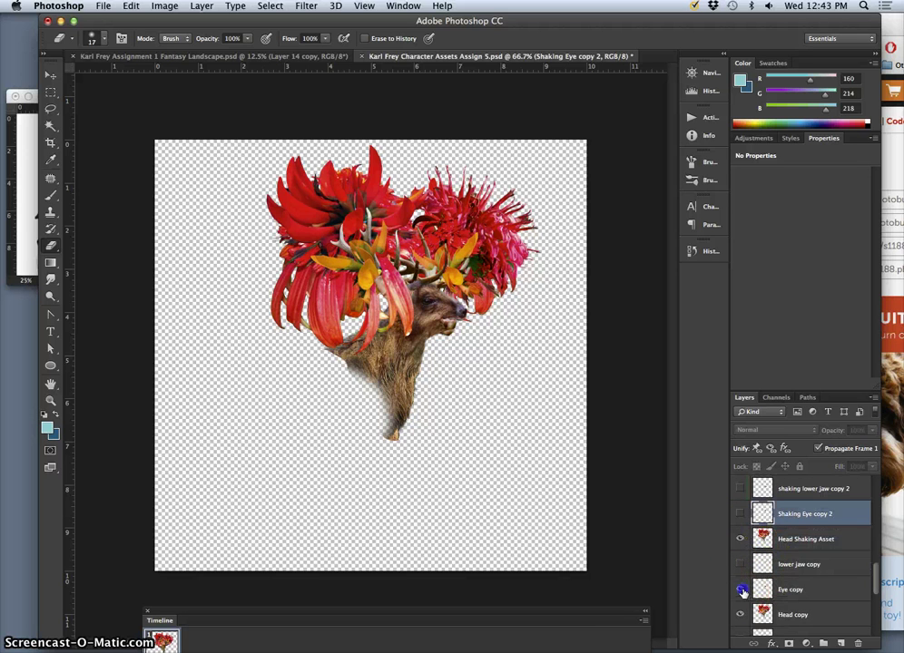
pyautogui.scroll(-6, 773, 601)
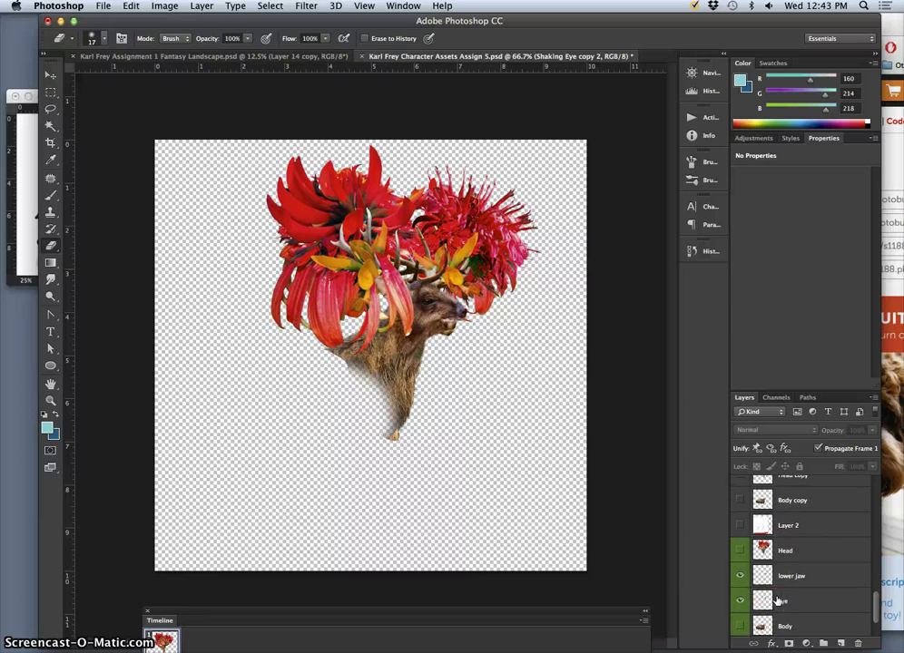
pyautogui.scroll(2, 778, 600)
pyautogui.scroll(-1, 777, 600)
pyautogui.click(742, 616)
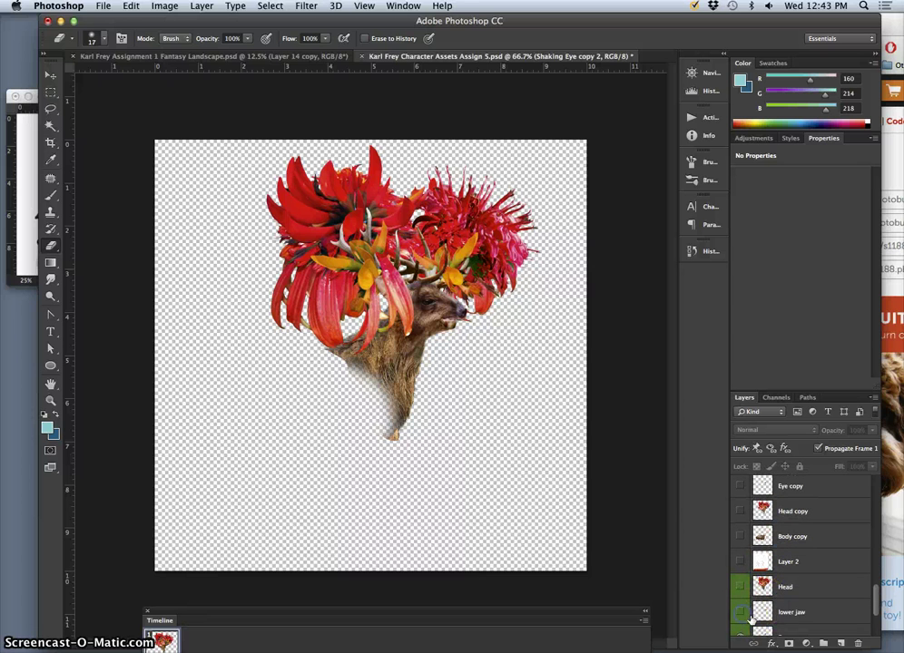
pyautogui.scroll(-1, 752, 620)
pyautogui.click(740, 616)
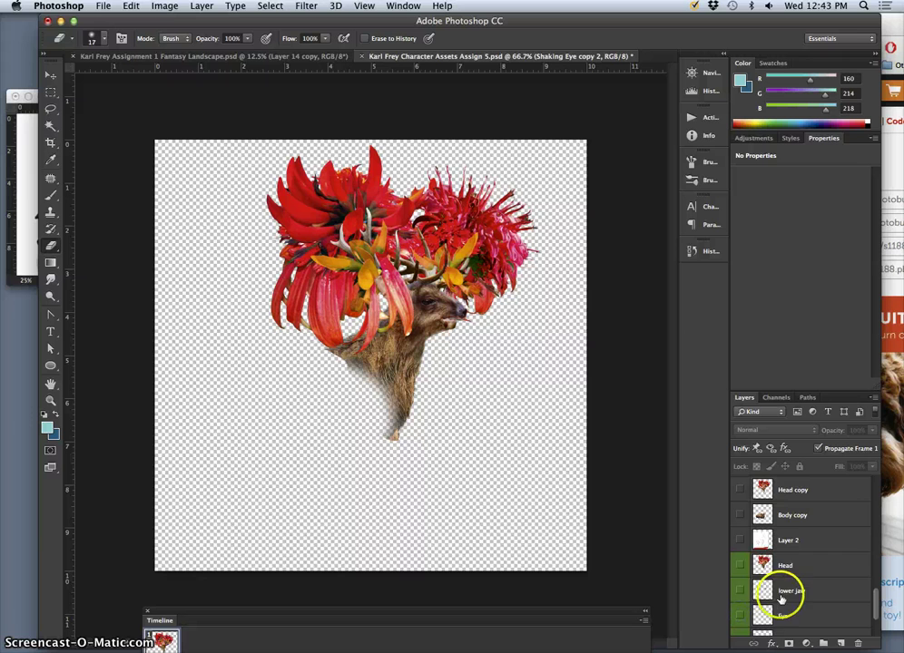
# Erase the lower tip of the neck on the Head Shaking Asset layer with a soft 154 px eraser
pyautogui.scroll(-10, 781, 594)
pyautogui.scroll(3, 782, 599)
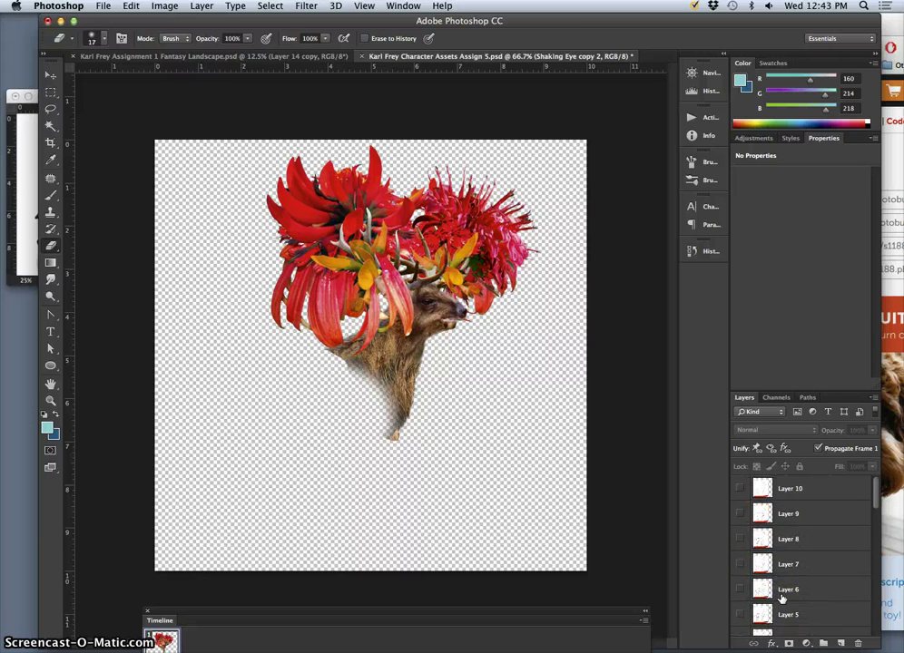
pyautogui.scroll(-8, 782, 598)
pyautogui.click(786, 573)
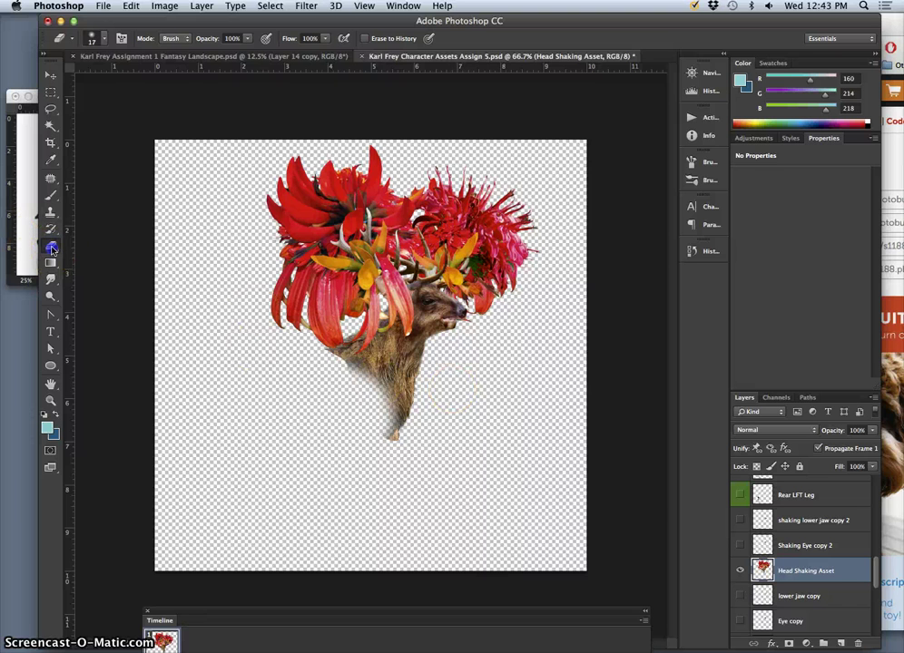
pyautogui.click(100, 38)
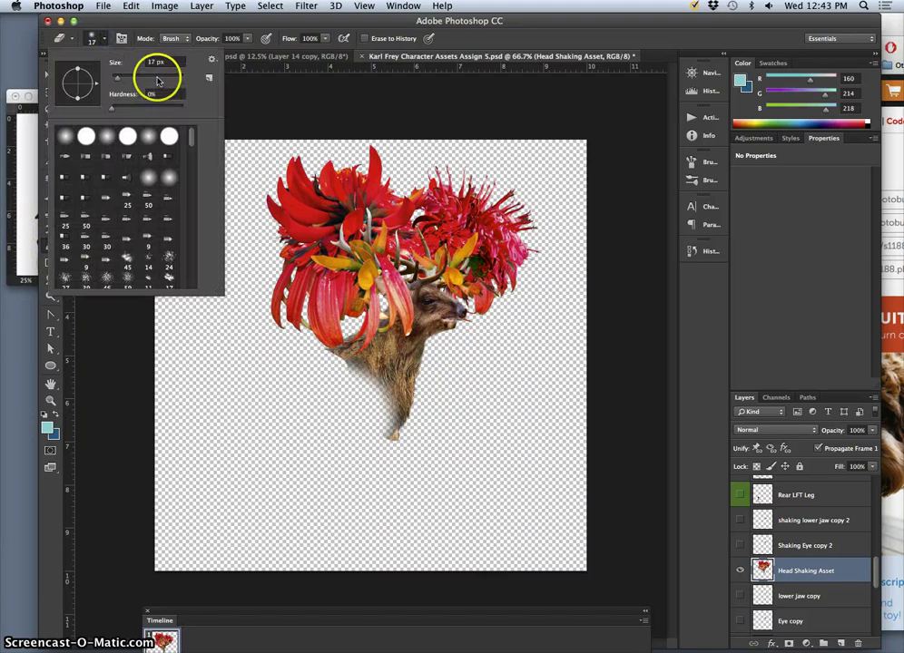
pyautogui.click(157, 79)
pyautogui.moveTo(418, 466); pyautogui.dragTo(399, 458)
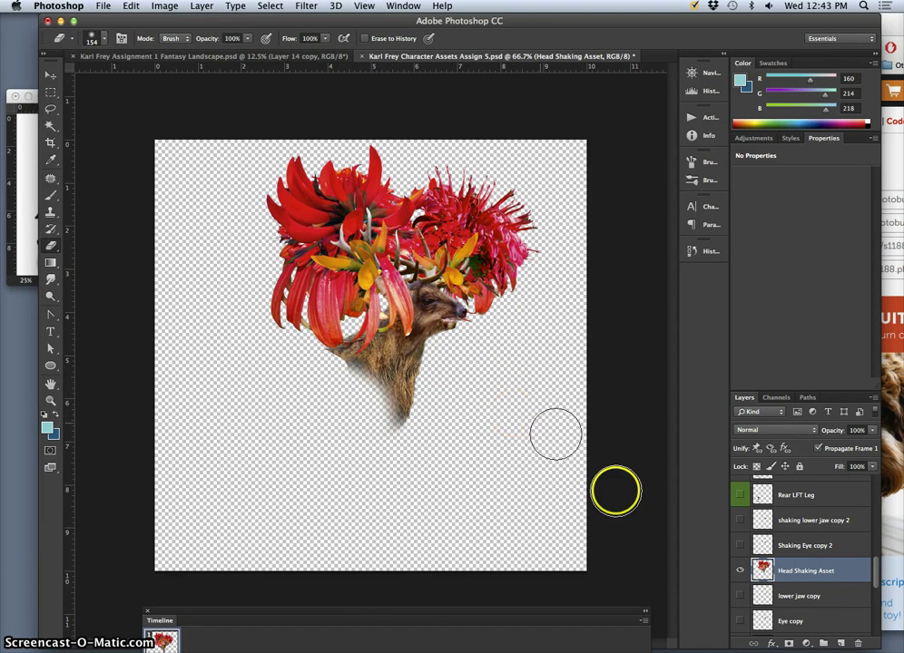
# Duplicate the Head Shaking Asset layer and place Puppet Warp pins on the copy across the antlers, face and neck
pyautogui.press('super+j')
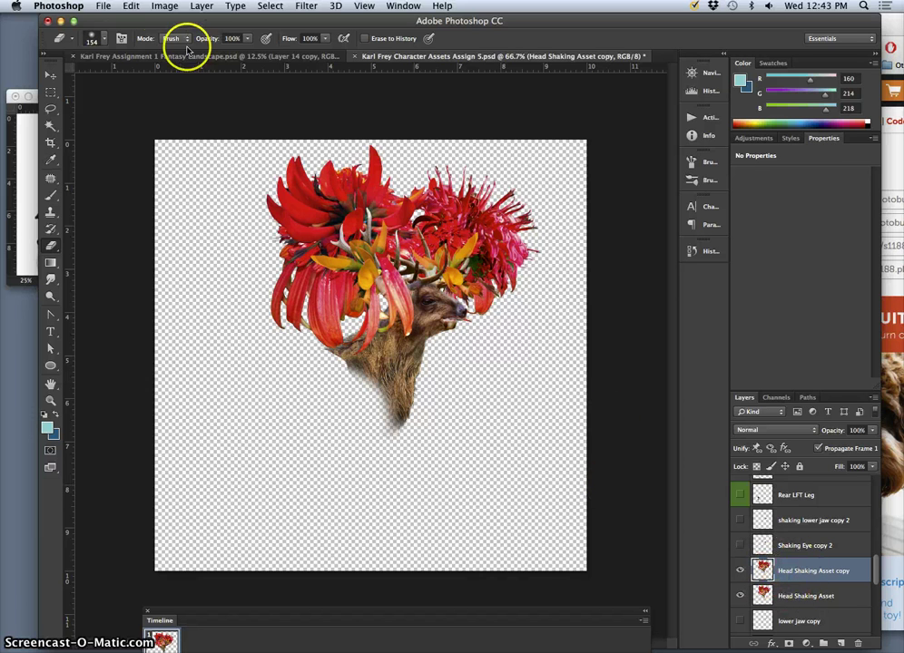
pyautogui.click(133, 7)
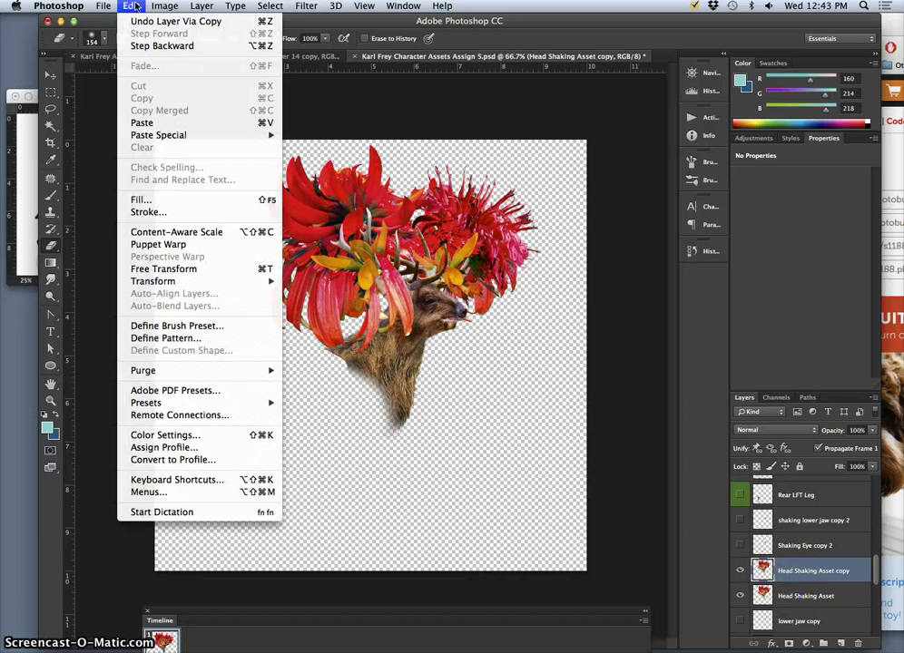
pyautogui.click(168, 244)
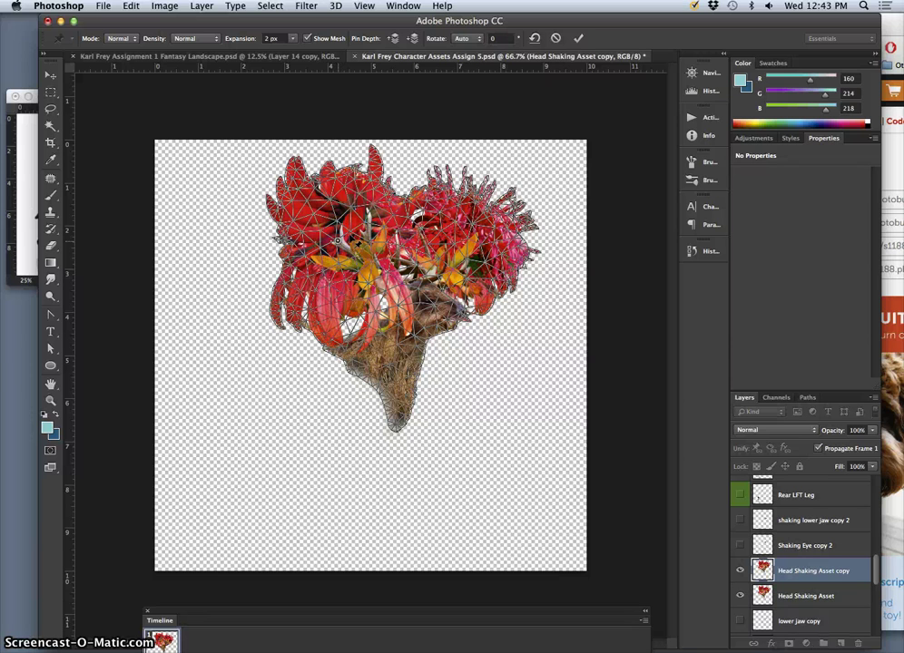
pyautogui.click(368, 223)
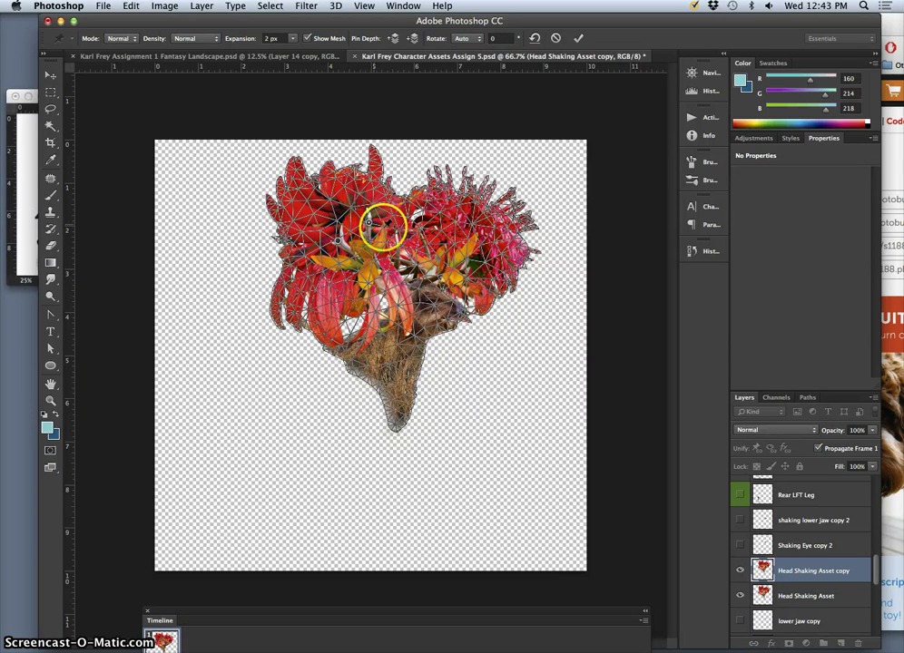
pyautogui.click(421, 236)
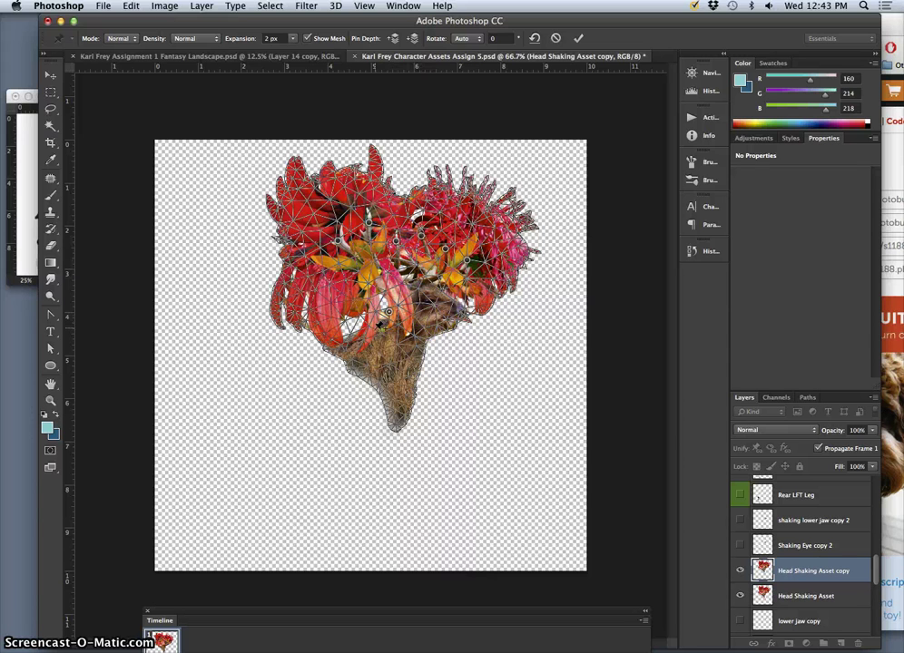
pyautogui.click(352, 338)
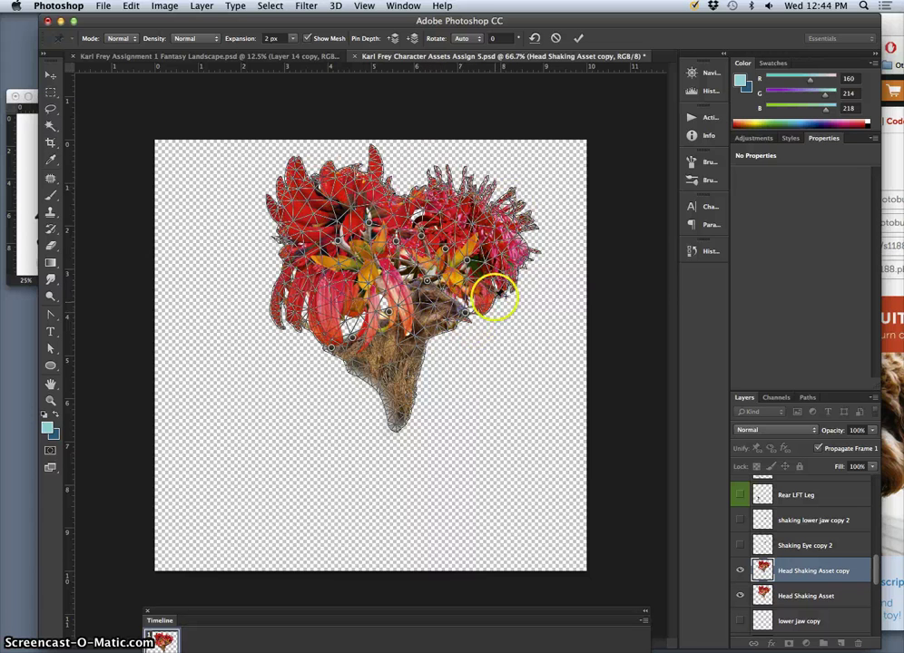
# Warp the Head Shaking Asset copy by slightly shifting its muzzle, forehead, antler and back-of-neck pins, and apply the Puppet Warp
pyautogui.moveTo(469, 322); pyautogui.dragTo(469, 320)
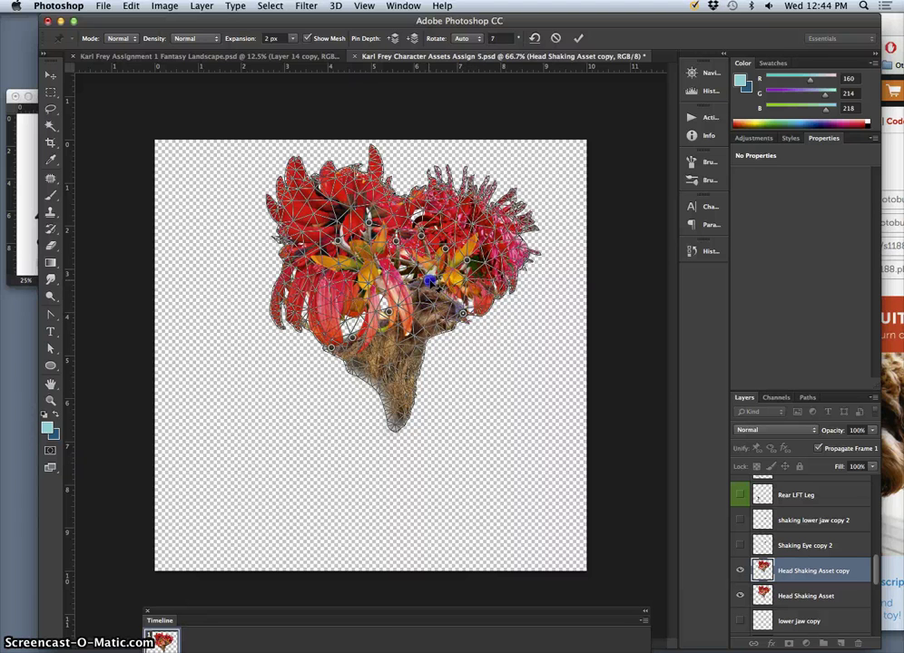
pyautogui.moveTo(430, 281); pyautogui.dragTo(429, 277)
pyautogui.click(338, 242)
pyautogui.moveTo(338, 242); pyautogui.dragTo(468, 260)
pyautogui.click(395, 240)
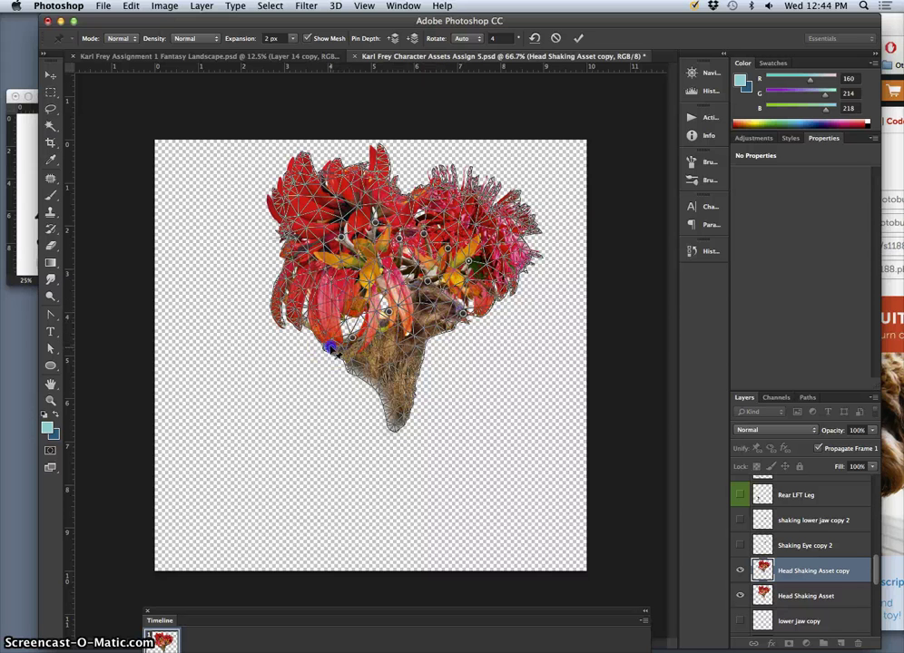
pyautogui.moveTo(332, 348); pyautogui.dragTo(352, 335)
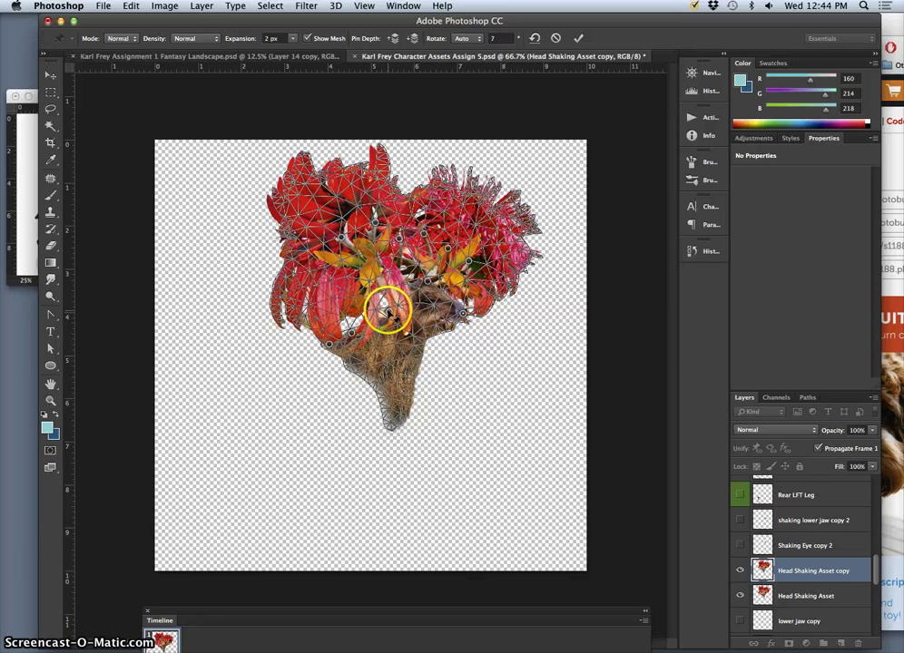
pyautogui.press('Return')
pyautogui.press('e')
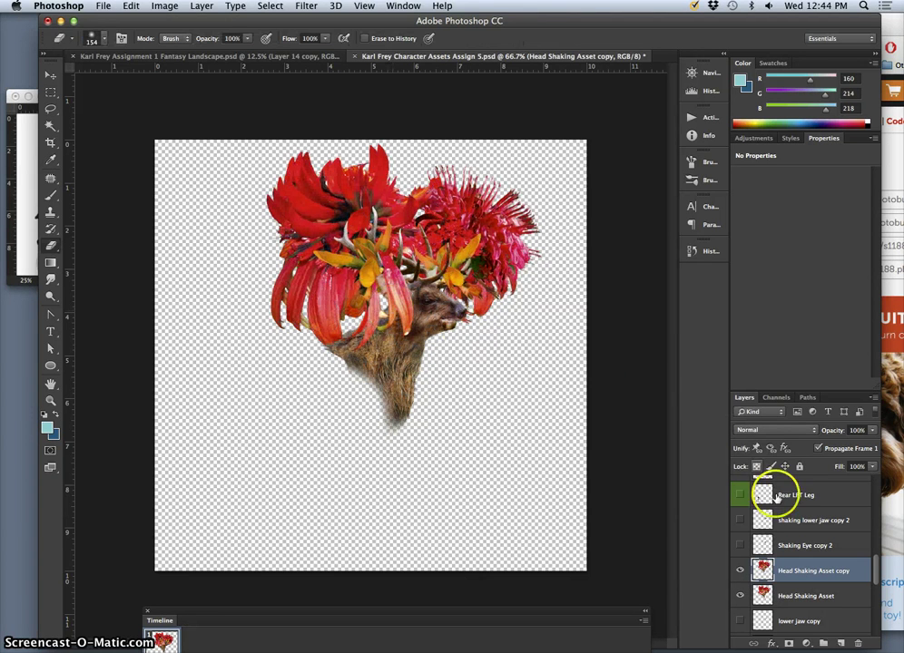
# Compare the warped Head Shaking Asset copy with the original Head Shaking Asset by toggling the visibility of both layers
pyautogui.click(741, 571)
pyautogui.click(740, 572)
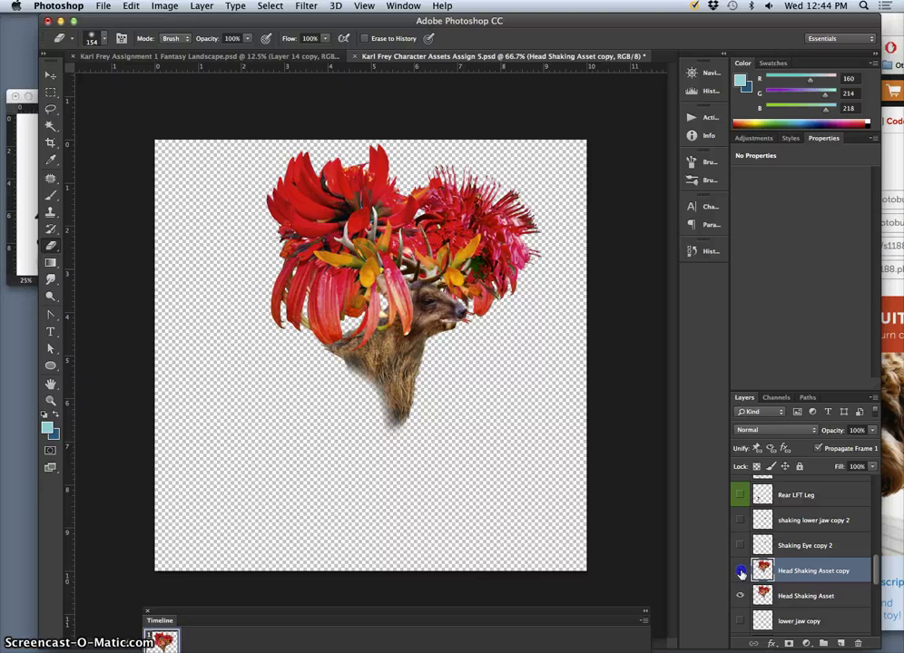
pyautogui.click(741, 572)
pyautogui.click(740, 571)
pyautogui.click(740, 572)
pyautogui.click(740, 572)
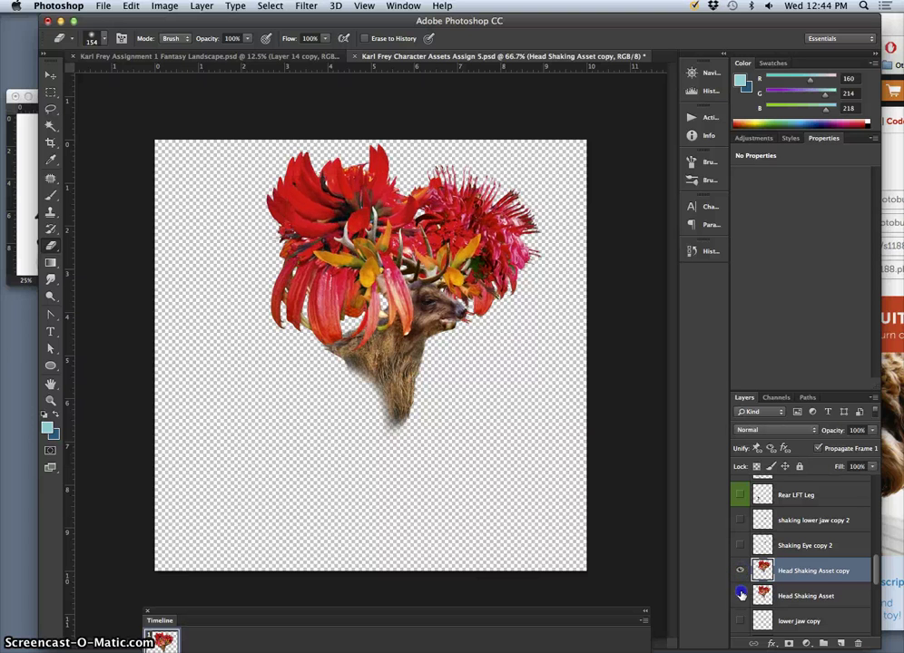
pyautogui.click(740, 595)
pyautogui.click(740, 573)
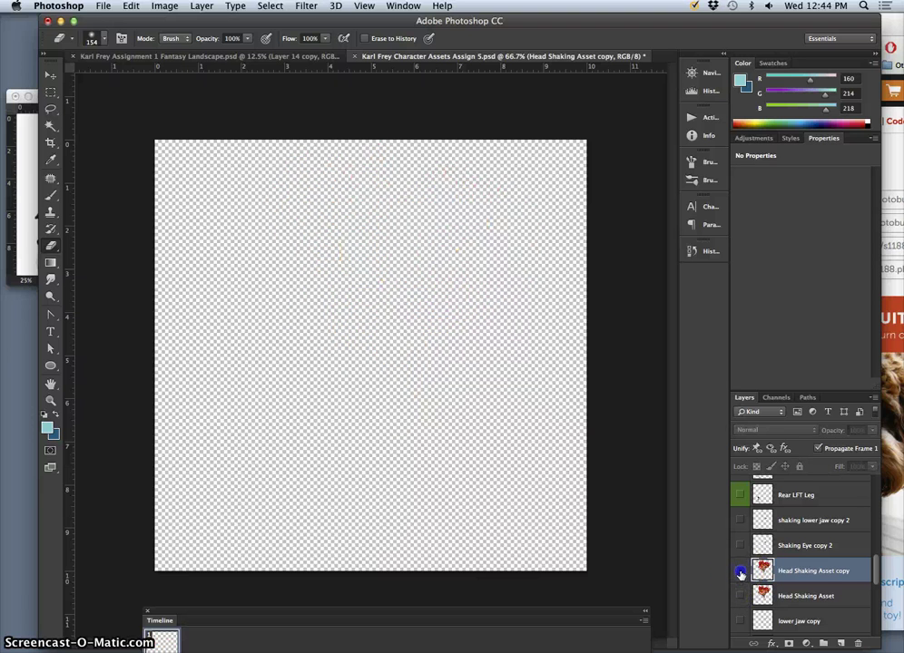
pyautogui.click(741, 573)
pyautogui.click(740, 591)
pyautogui.click(740, 575)
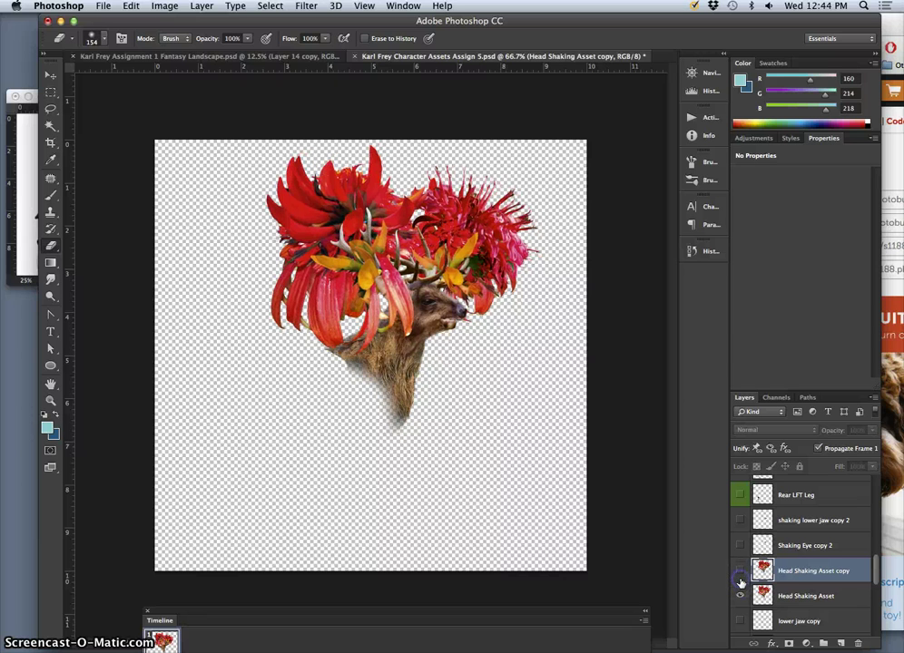
pyautogui.click(741, 575)
pyautogui.click(740, 577)
pyautogui.click(741, 571)
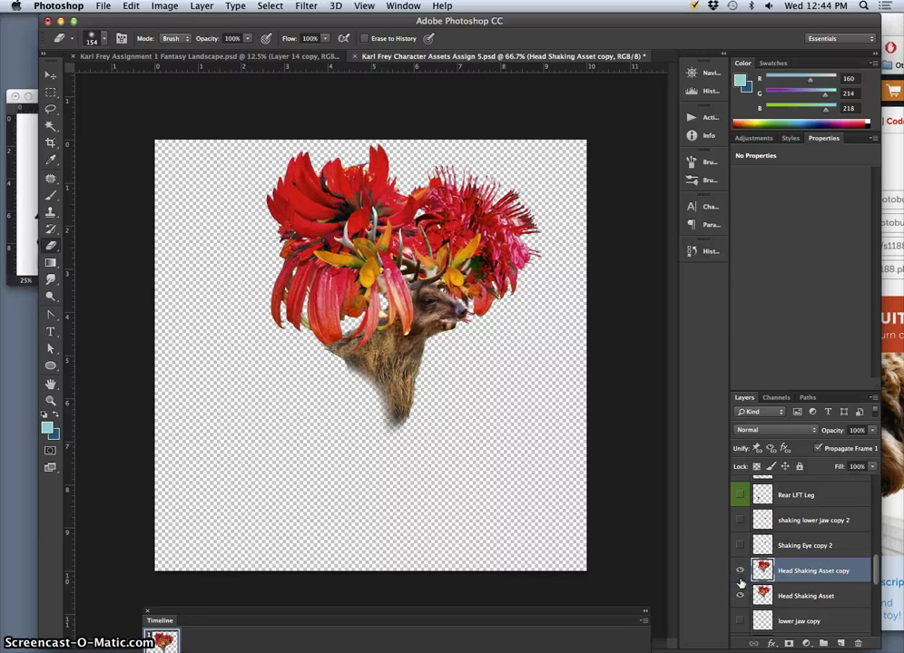
# Duplicate the Head Shaking Asset copy layer and leave only the duplicate and Shaking Eye copy 2 visible
pyautogui.click(815, 581)
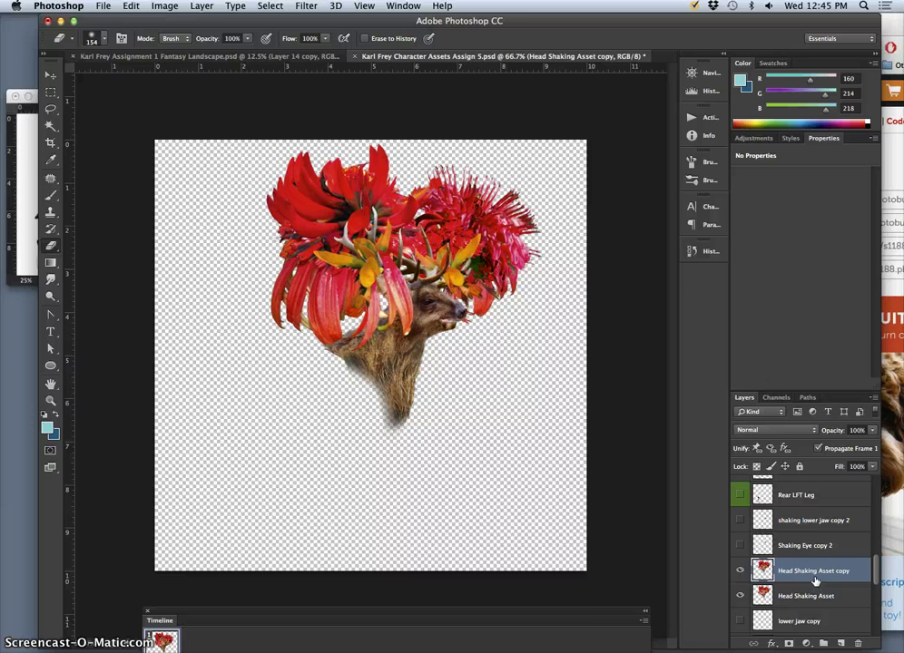
pyautogui.press('super+j')
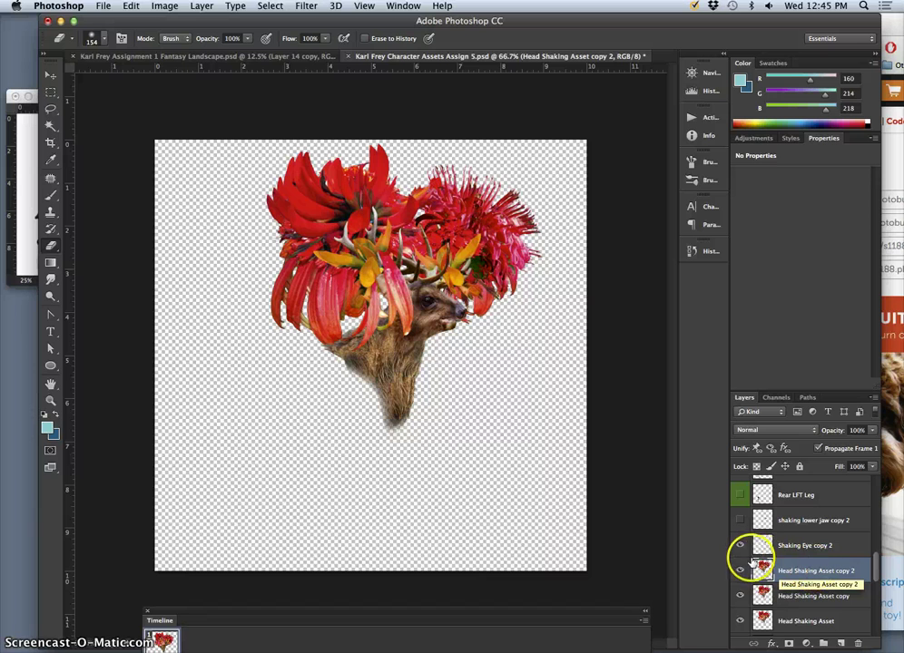
pyautogui.click(740, 621)
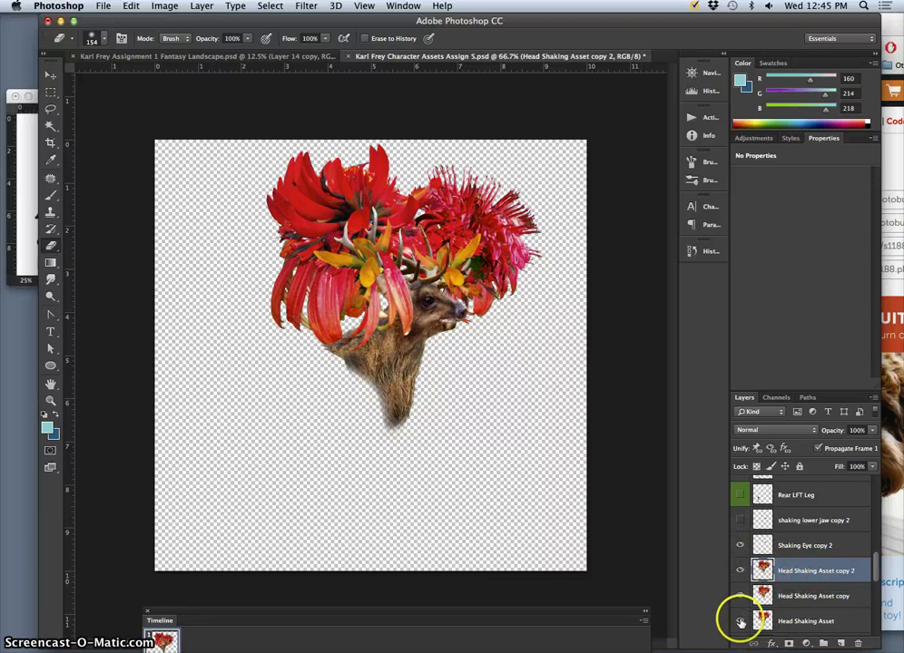
pyautogui.click(740, 595)
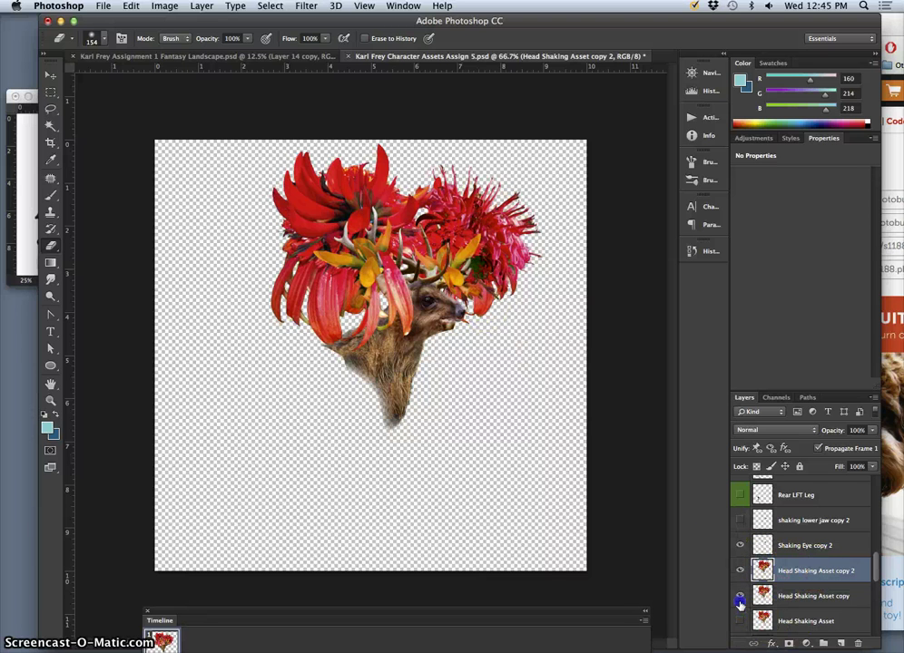
# Start Puppet Warp on Head Shaking Asset copy 2 and place pins on the flowers, muzzle, throat and neck
pyautogui.click(130, 6)
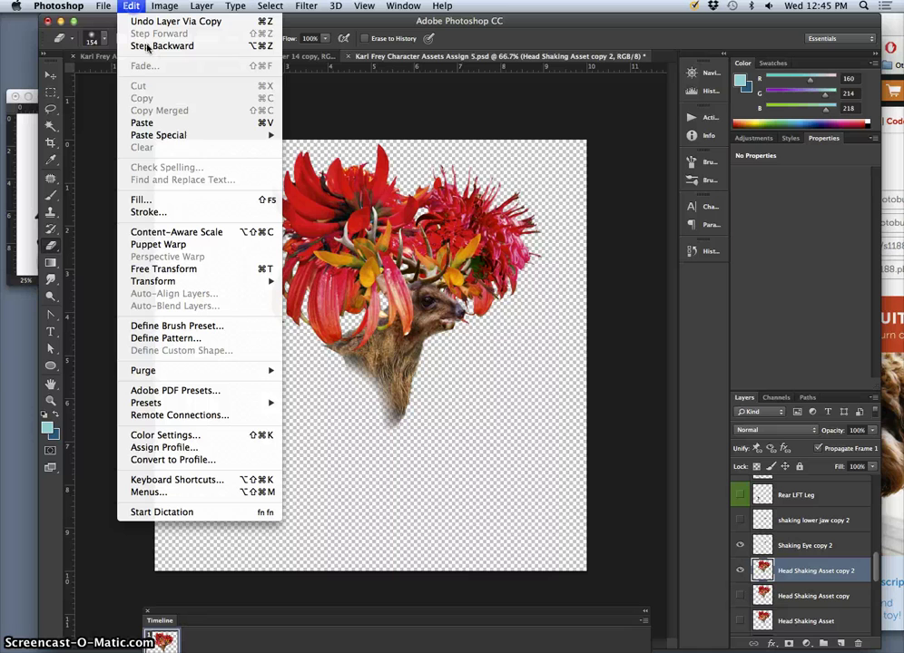
pyautogui.click(163, 244)
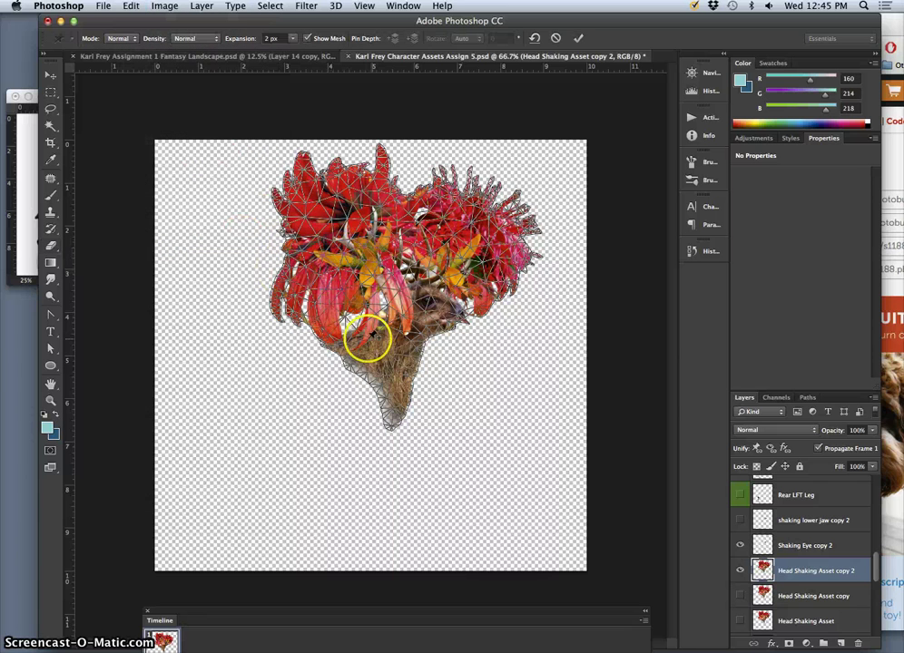
pyautogui.click(301, 153)
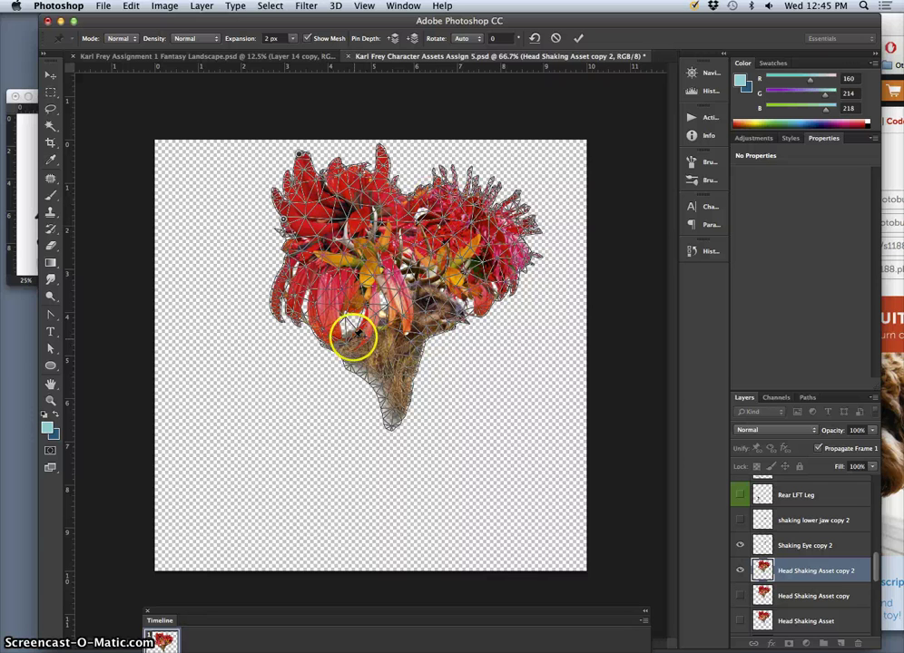
pyautogui.click(462, 316)
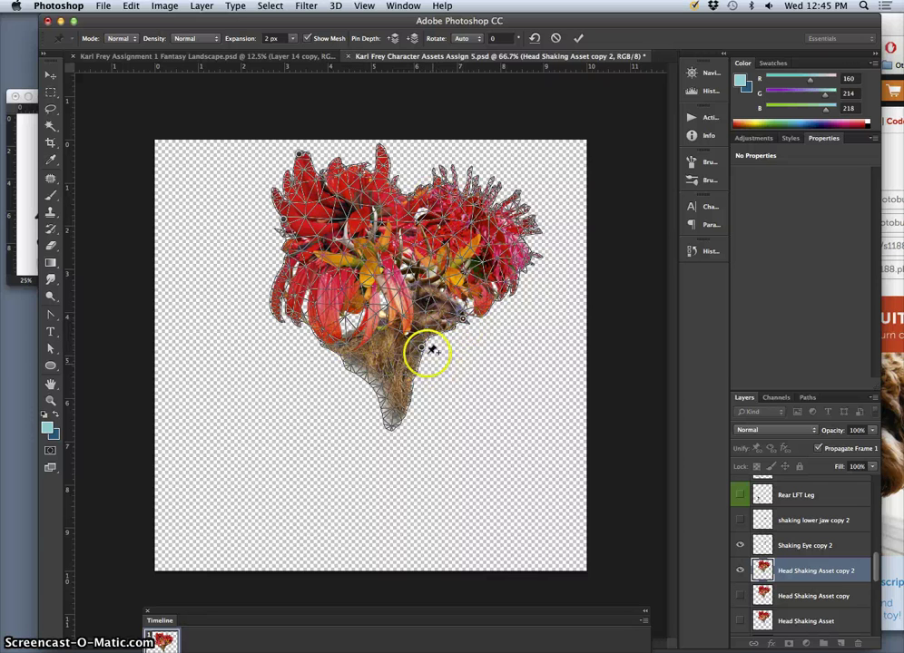
pyautogui.click(410, 398)
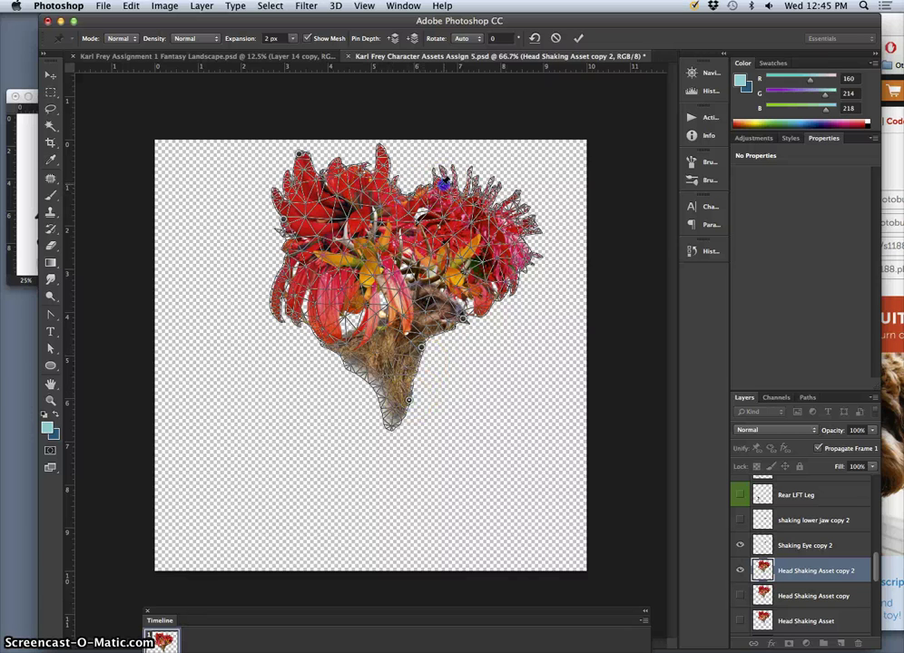
# Shift the left flower inward and bend the right flower and central petals with pins, and apply the Puppet Warp to Head Shaking Asset copy 2
pyautogui.moveTo(307, 159); pyautogui.dragTo(316, 152)
pyautogui.moveTo(284, 219); pyautogui.dragTo(292, 218)
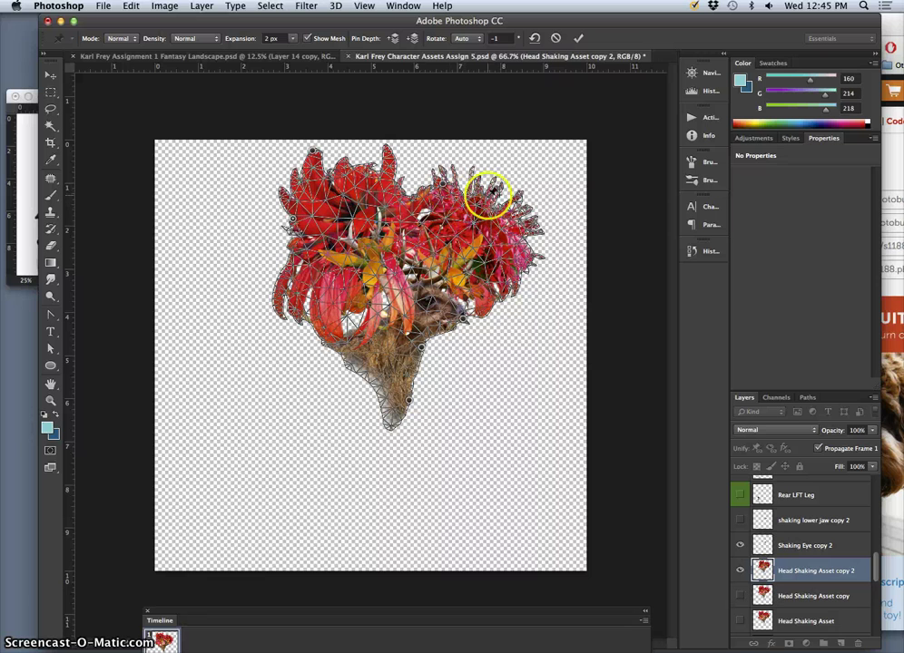
pyautogui.click(518, 201)
pyautogui.moveTo(537, 228); pyautogui.dragTo(518, 212)
pyautogui.click(398, 178)
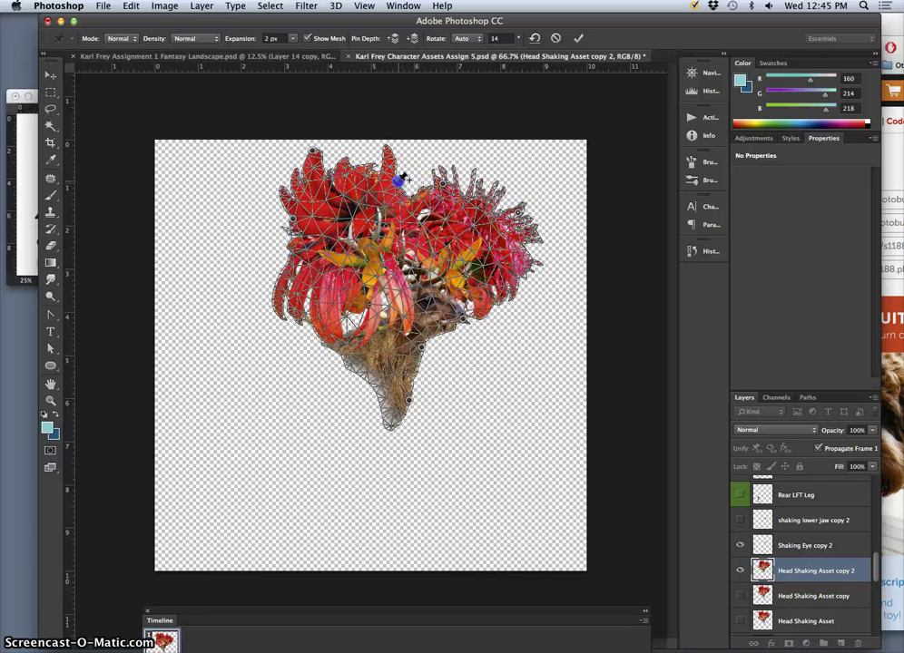
pyautogui.moveTo(406, 186); pyautogui.dragTo(411, 191)
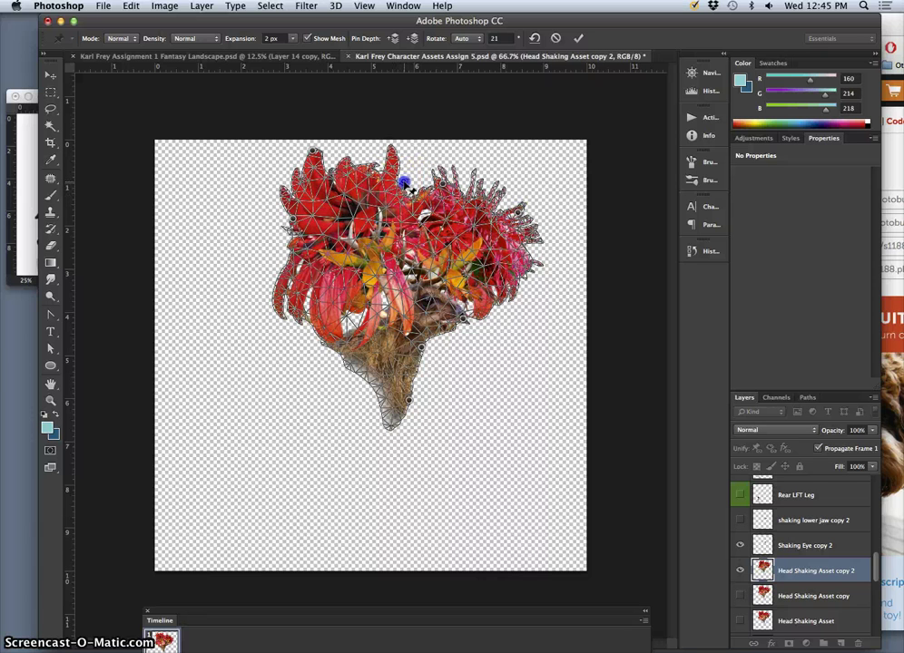
pyautogui.moveTo(313, 152); pyautogui.dragTo(315, 151)
pyautogui.click(352, 184)
pyautogui.press('Return')
pyautogui.press('e')
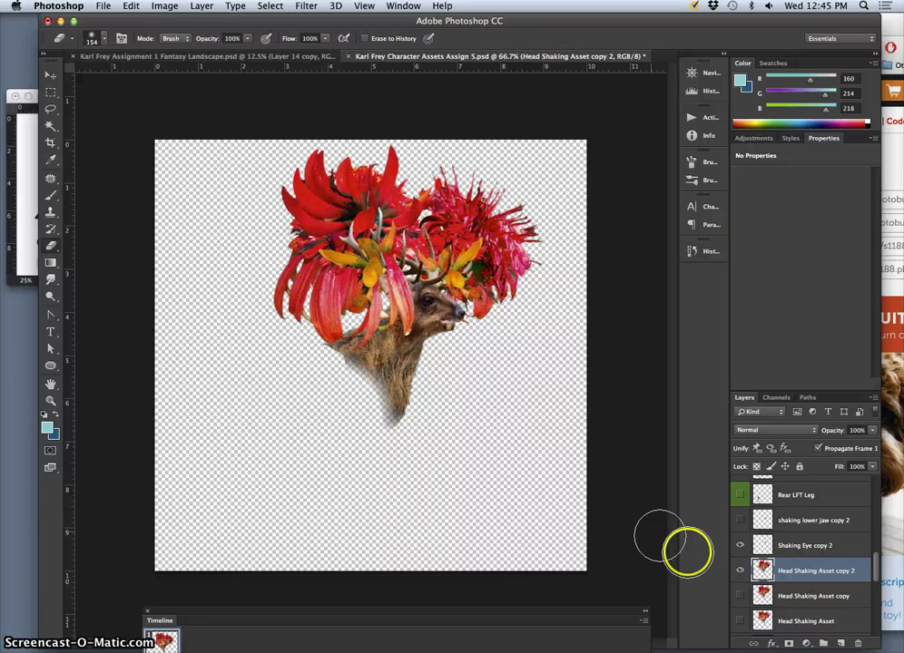
# Show the Head Shaking Asset copy layer and compare it with Head Shaking Asset copy 2 by toggling the latter's visibility
pyautogui.click(737, 571)
pyautogui.click(742, 595)
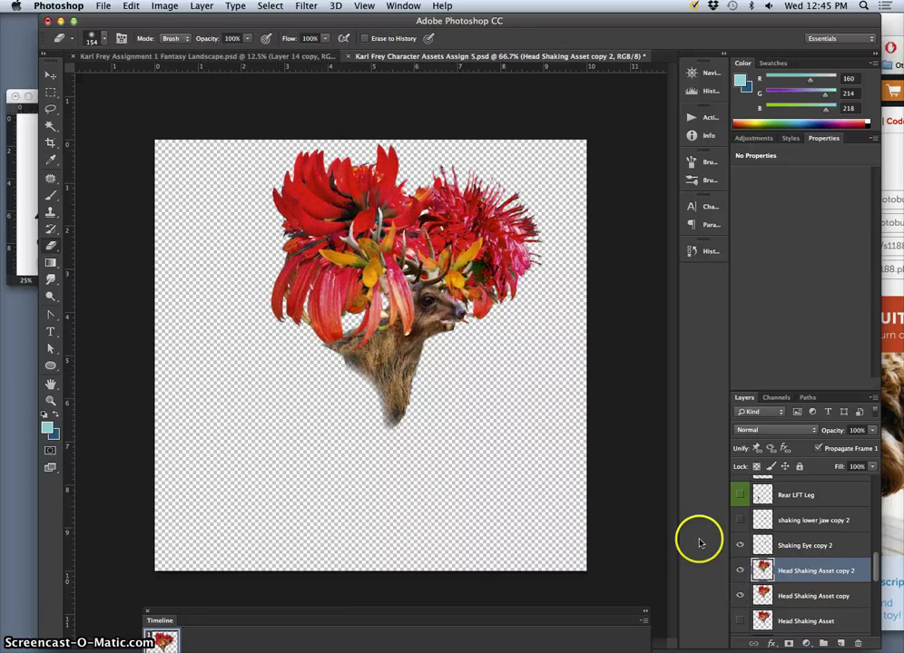
pyautogui.click(740, 573)
pyautogui.click(740, 572)
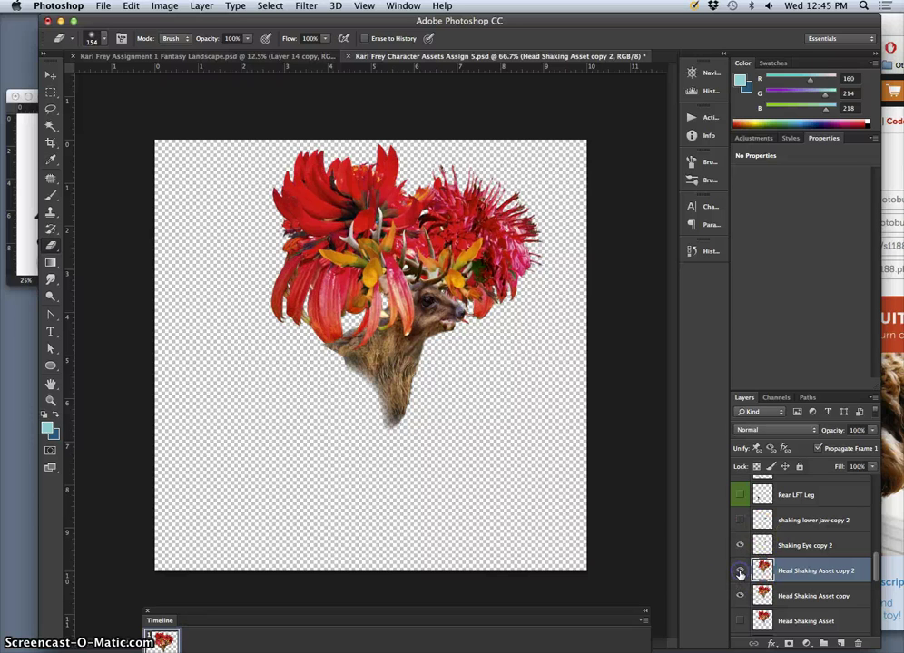
pyautogui.click(739, 571)
pyautogui.click(740, 572)
pyautogui.click(740, 572)
pyautogui.click(739, 571)
pyautogui.click(740, 571)
pyautogui.click(739, 571)
pyautogui.click(740, 572)
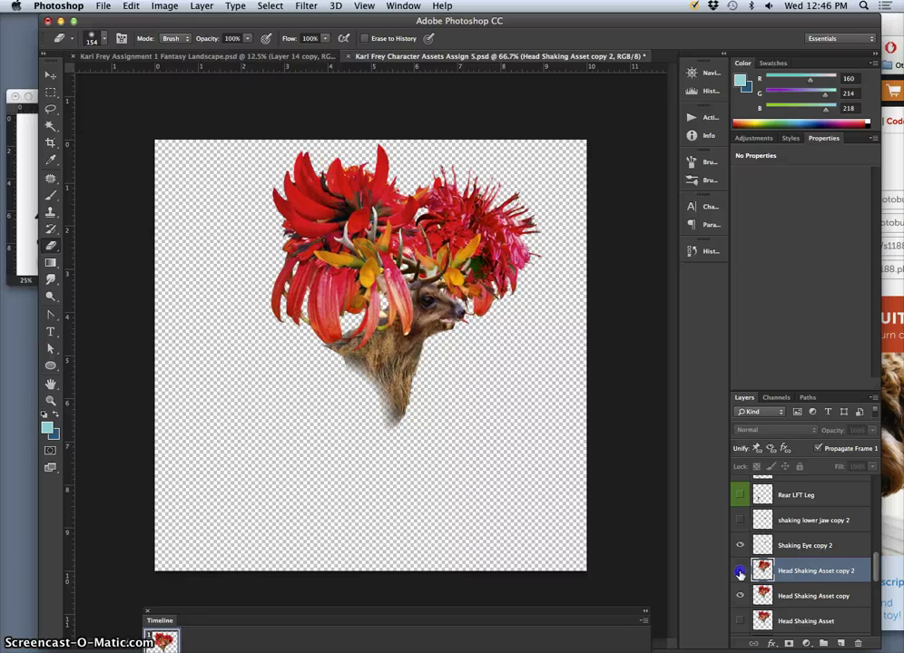
pyautogui.click(740, 572)
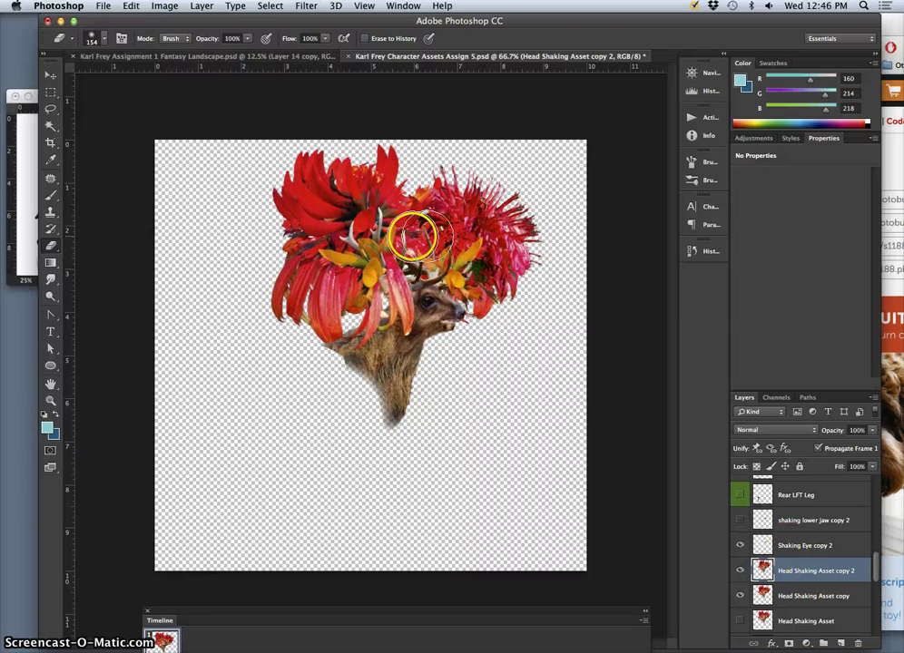
# Move the eye on the Shaking Eye copy 2 layer slightly with the Move tool to fit the warped face
pyautogui.click(782, 544)
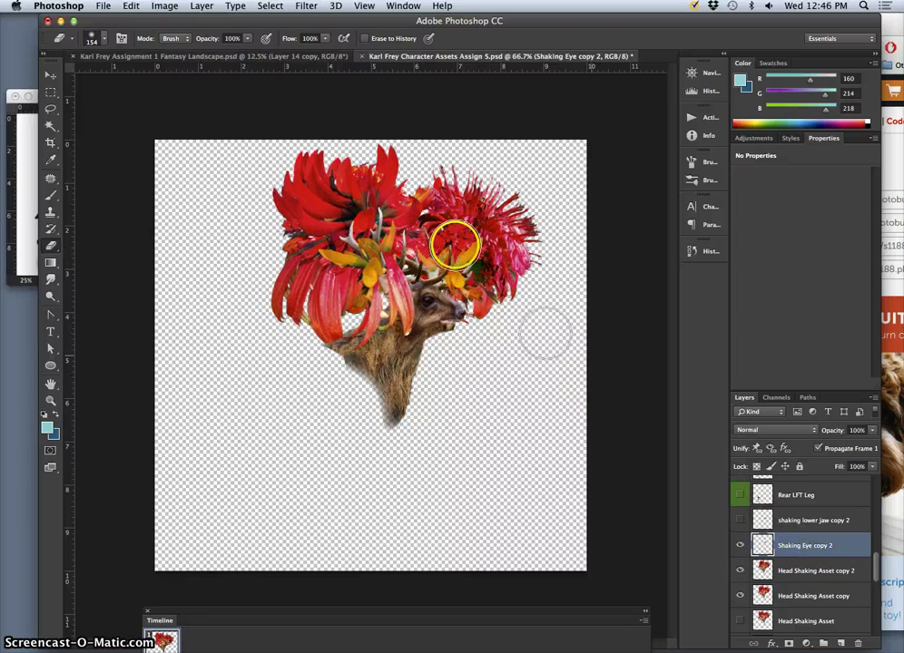
pyautogui.click(50, 74)
pyautogui.click(428, 305)
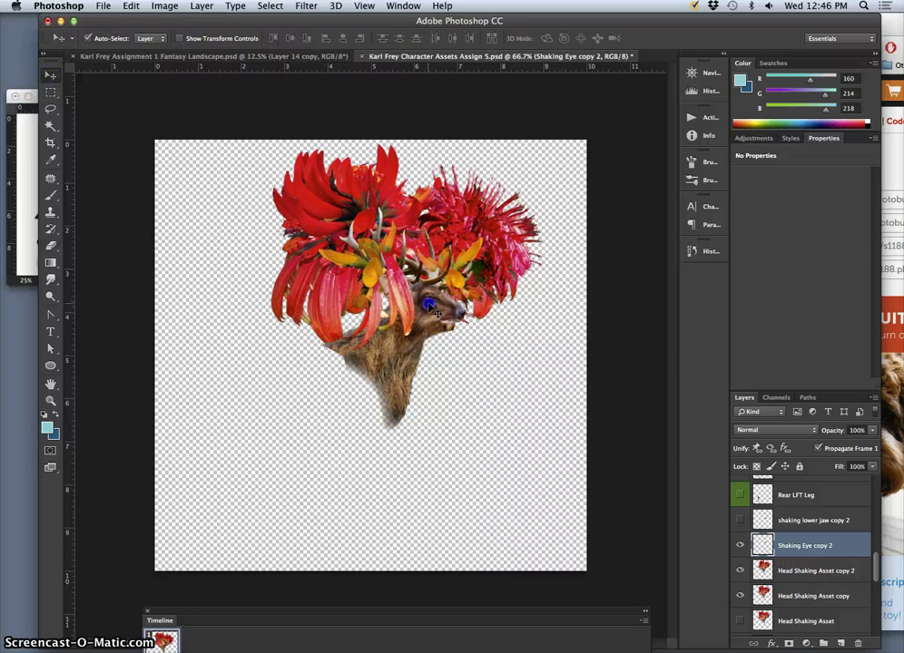
pyautogui.moveTo(437, 313); pyautogui.dragTo(441, 313)
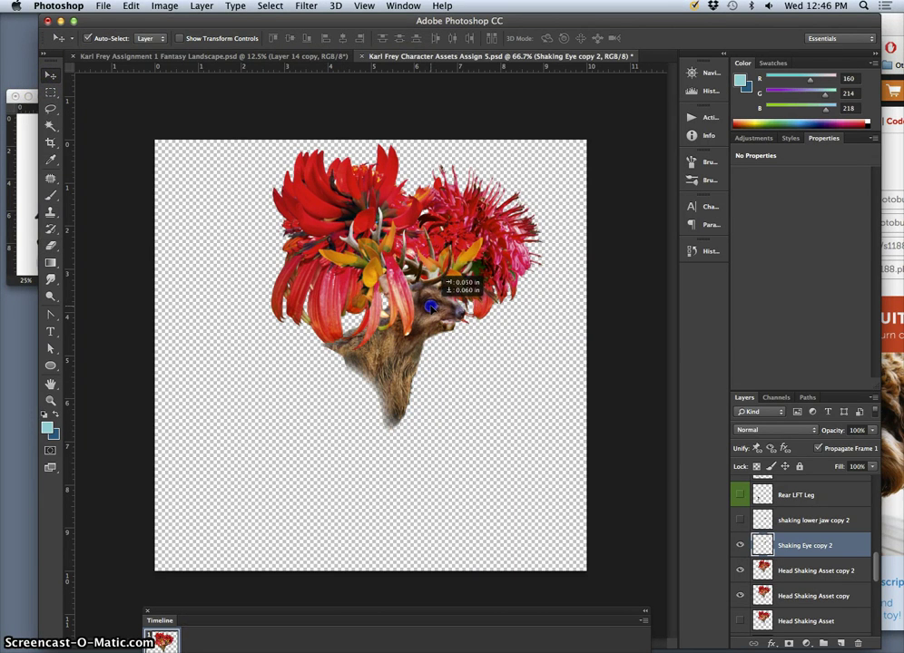
# Check the eye against the warped head by toggling layer visibility, and nudge Shaking Eye copy 2 into line with the eye socket
pyautogui.click(740, 546)
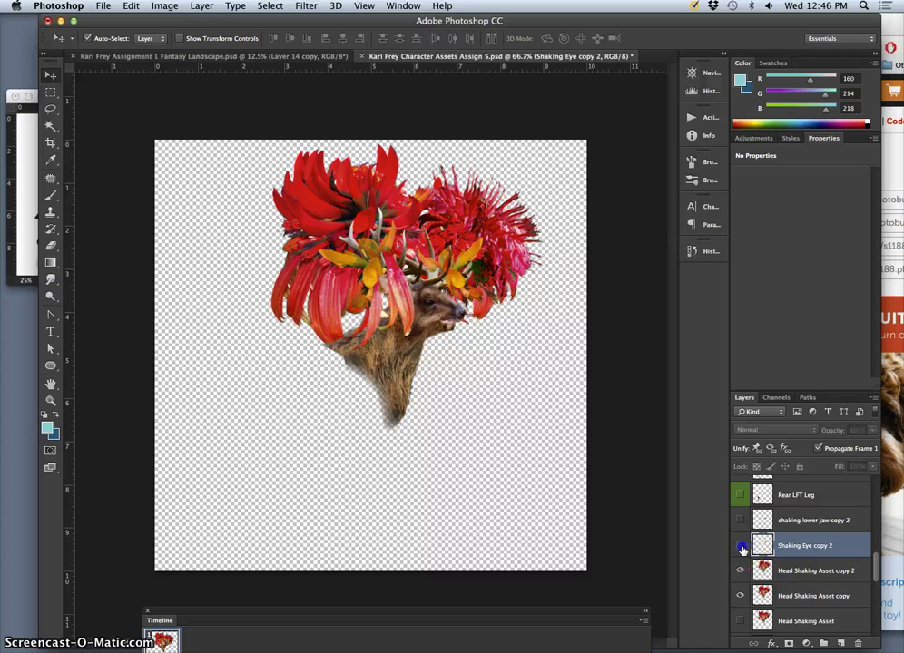
pyautogui.click(740, 546)
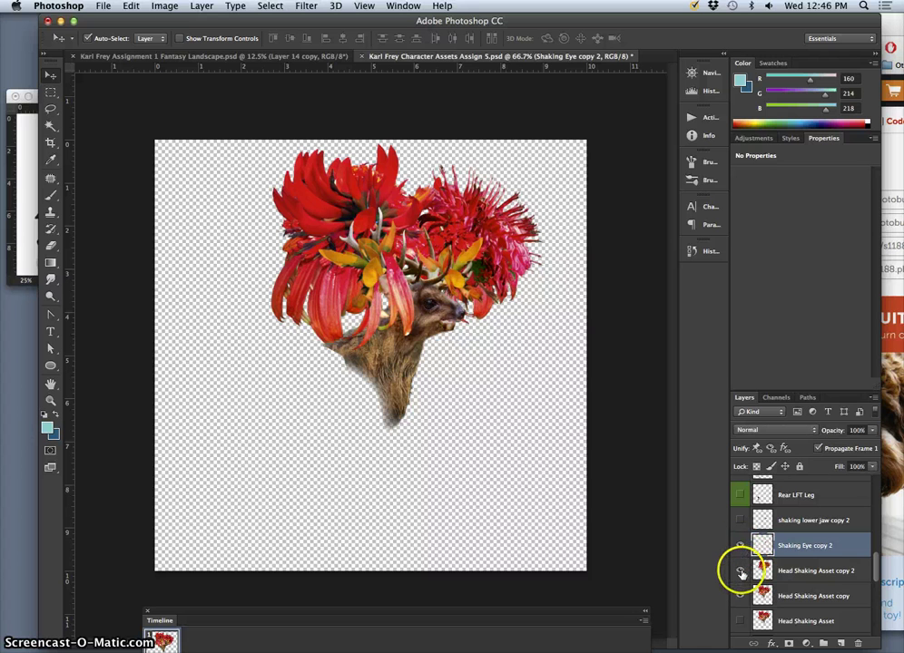
pyautogui.click(740, 571)
pyautogui.click(740, 572)
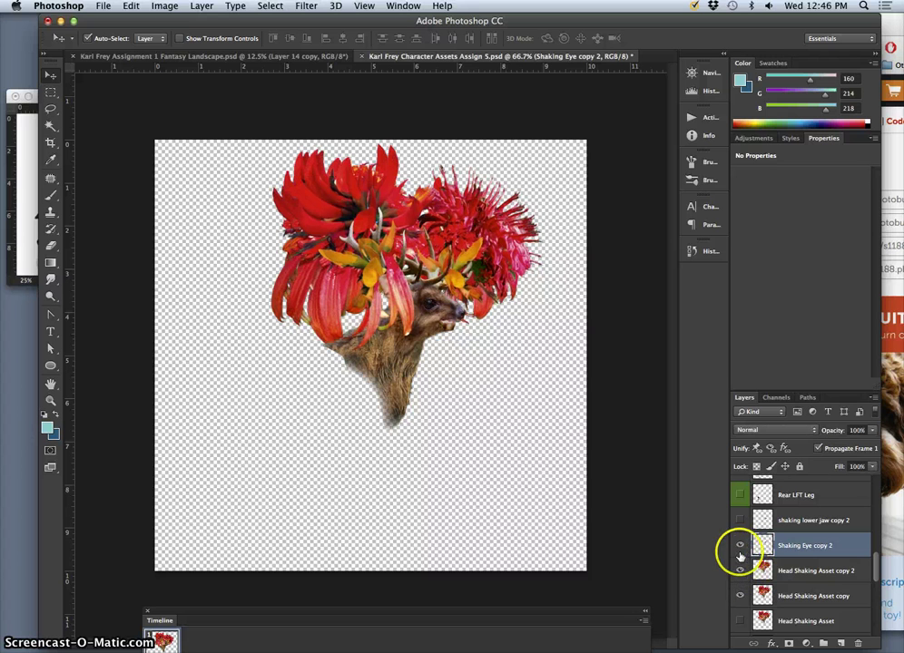
pyautogui.click(739, 546)
pyautogui.click(739, 546)
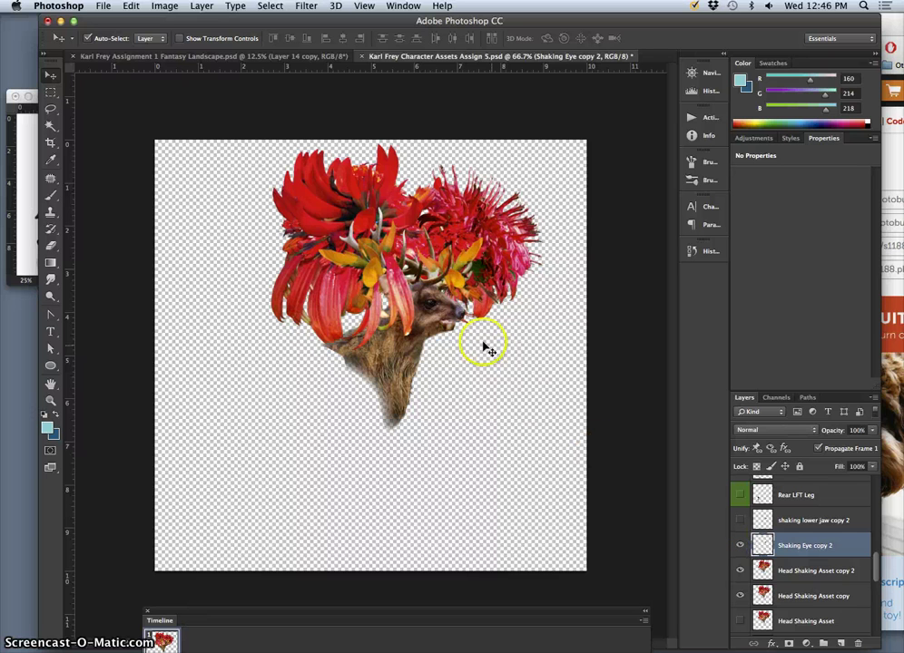
pyautogui.moveTo(436, 313); pyautogui.dragTo(432, 306)
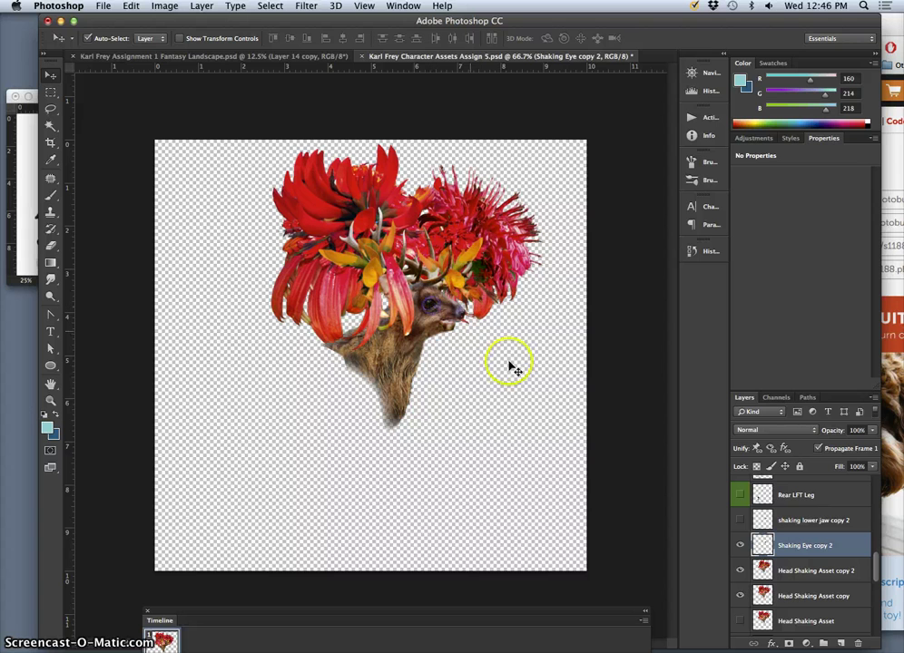
# Merge the Shaking Eye copy 2 and Head Shaking Asset copy 2 layers into one layer and select the merged layer
pyautogui.keyDown('shift'); pyautogui.click(787, 575); pyautogui.keyUp('shift')
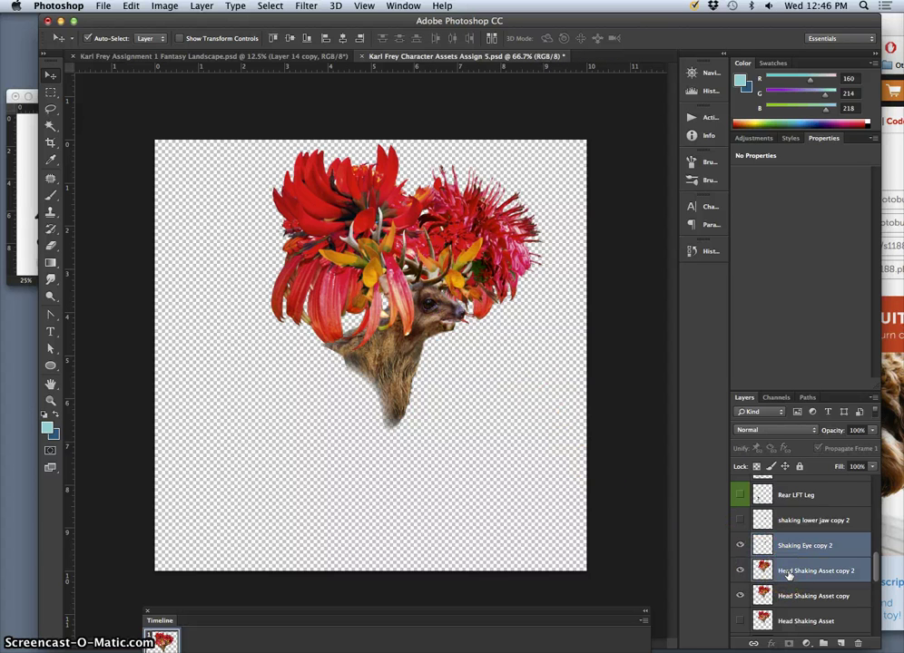
pyautogui.hotkey('ctrl', 'e')
pyautogui.click(796, 549)
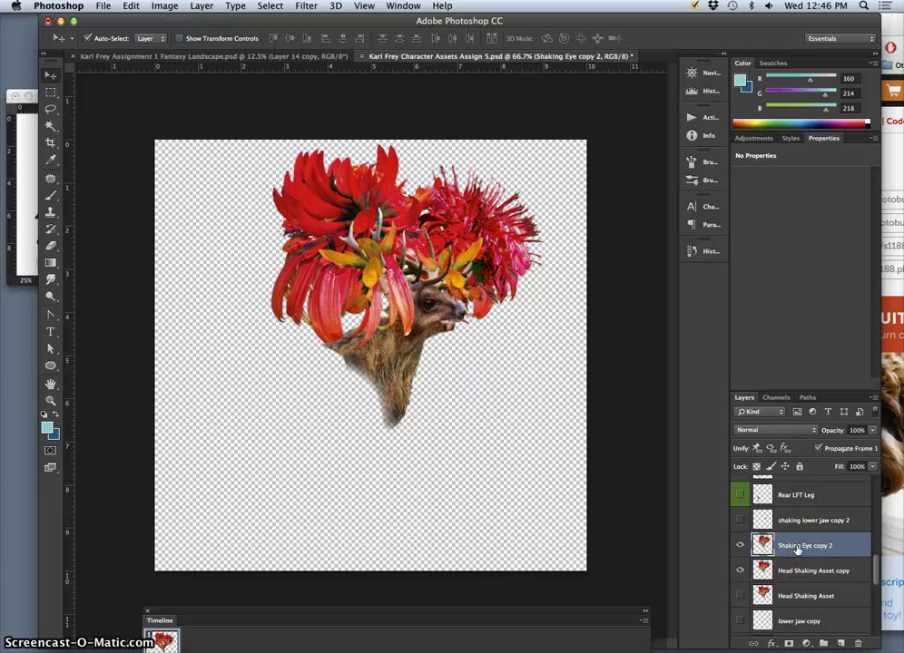
# Hide the two warped head layers, then show Head Shaking Asset, Head Shaking Asset copy and Shaking Eye copy 2 in sequence to preview the shake
pyautogui.click(740, 545)
pyautogui.click(740, 570)
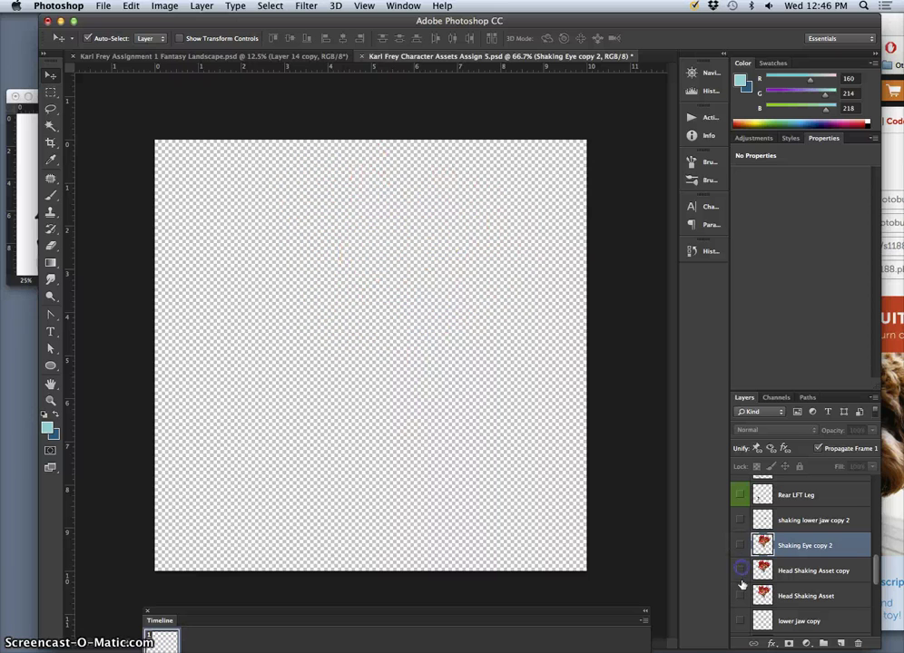
pyautogui.click(740, 595)
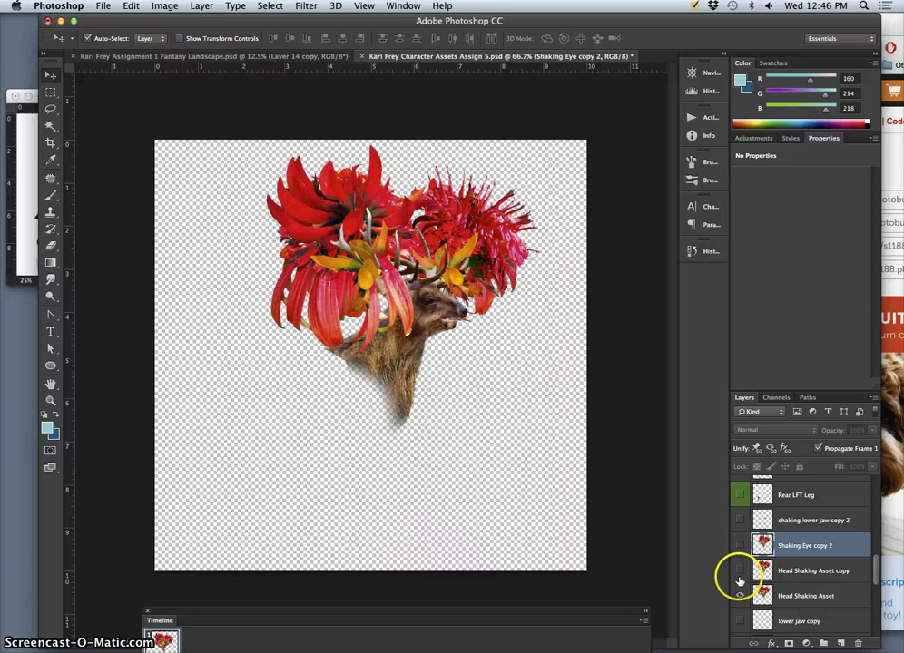
pyautogui.click(739, 571)
pyautogui.click(740, 546)
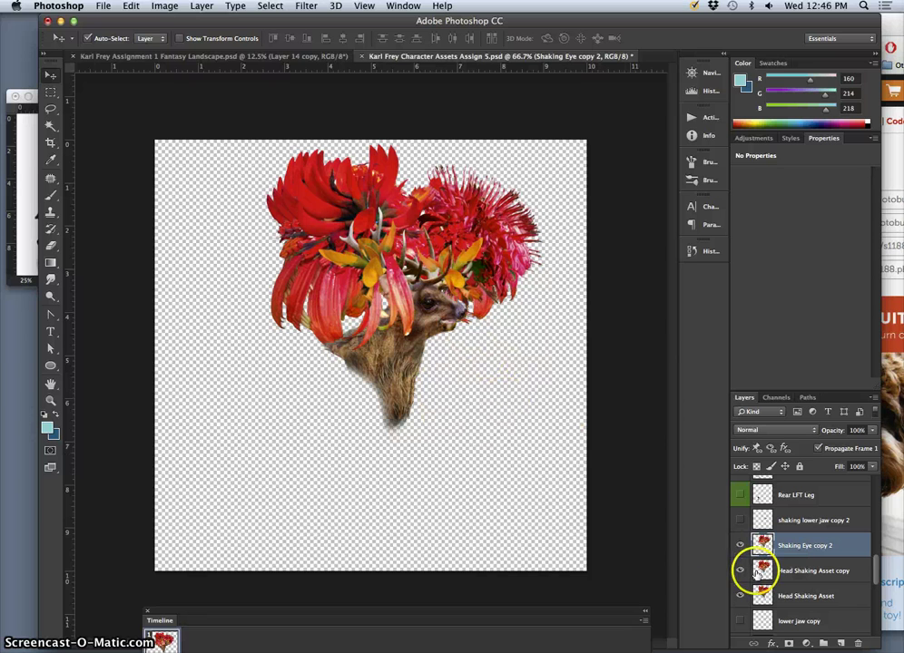
# Preview the shaking head with the Body, Eye and lower jaw layers visible, then hide those three layers again
pyautogui.scroll(-10, 791, 584)
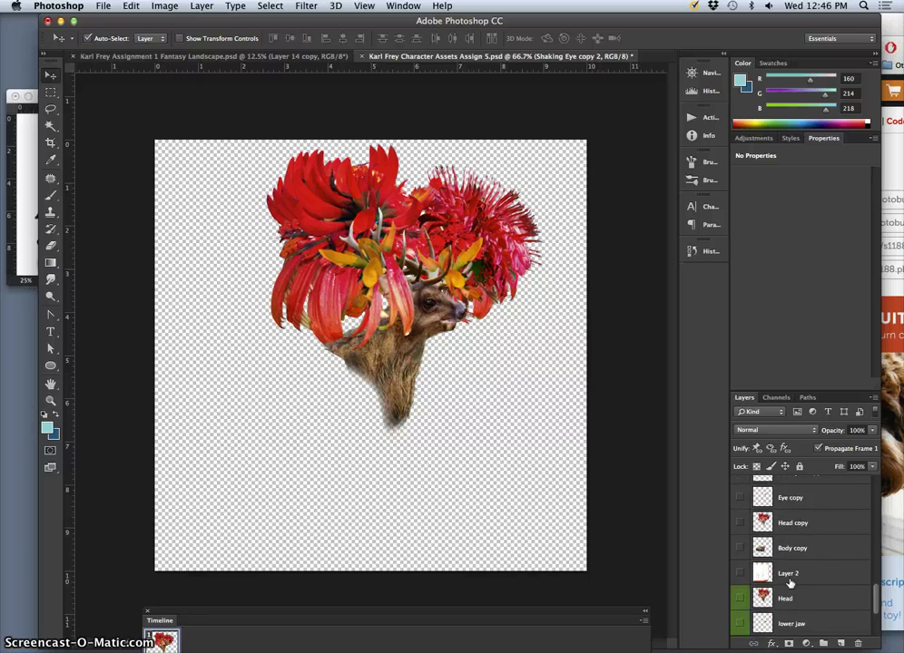
pyautogui.click(740, 597)
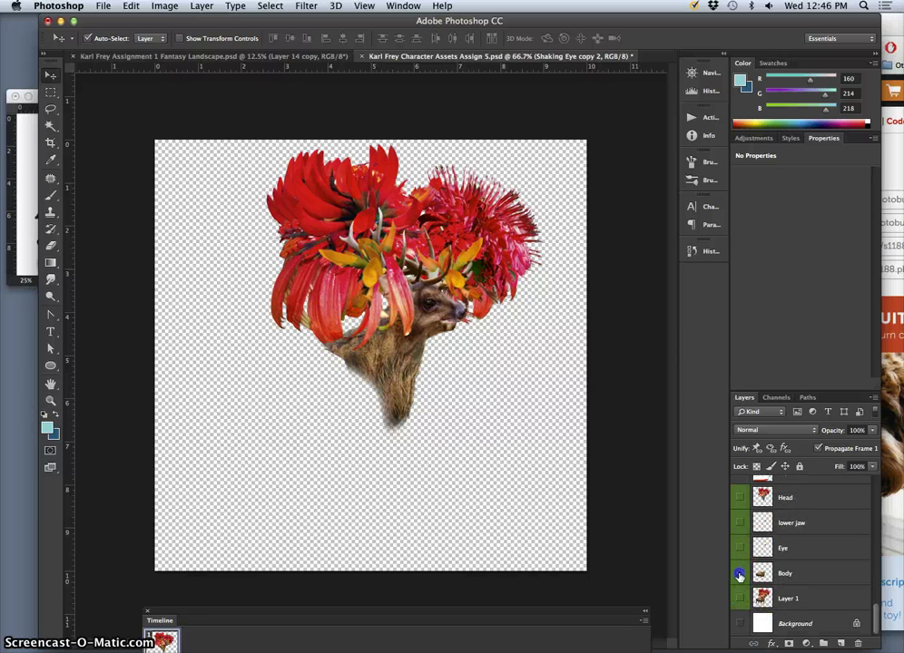
pyautogui.click(739, 573)
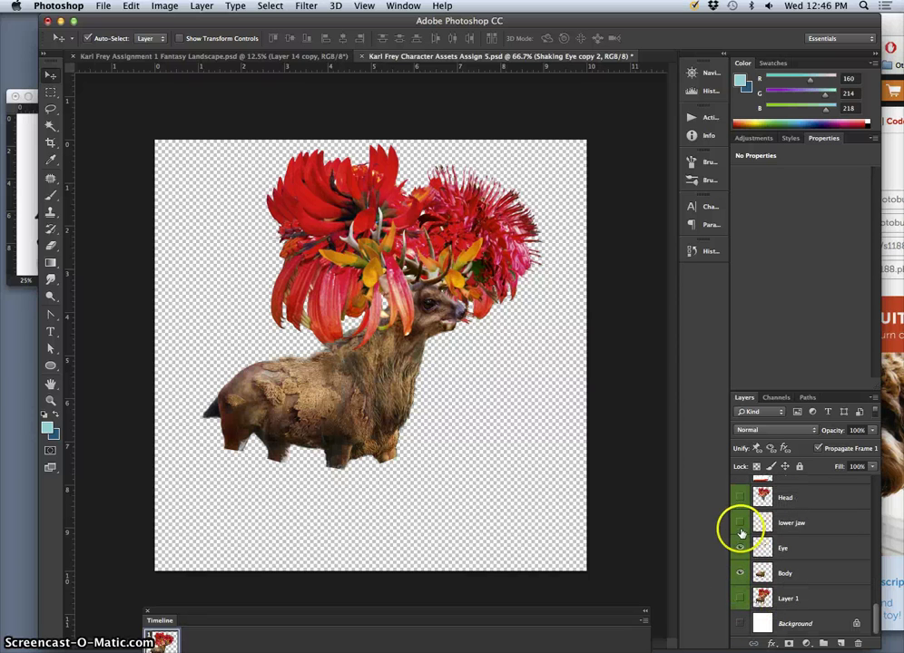
pyautogui.click(740, 523)
pyautogui.click(740, 524)
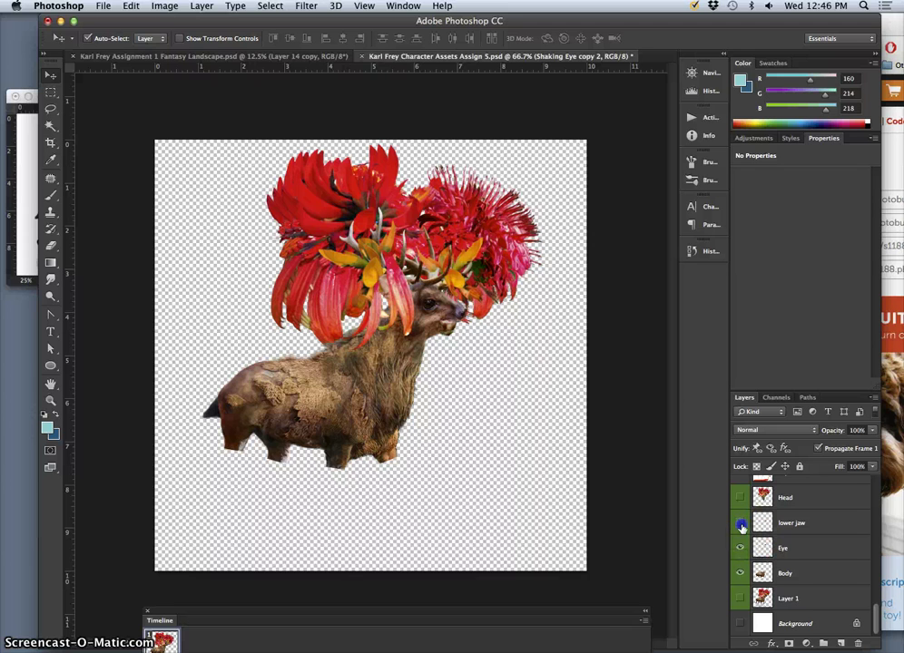
pyautogui.click(739, 572)
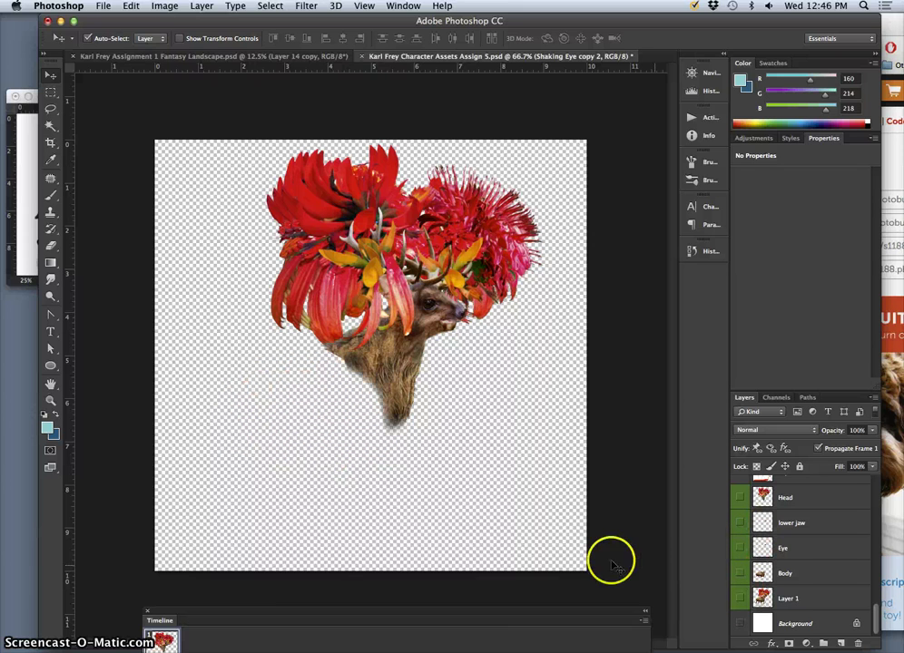
# Show the shaking lower jaw copy 2 layer with the warped head, and toggle Rear LFT Leg copy on and back off
pyautogui.scroll(5, 737, 559)
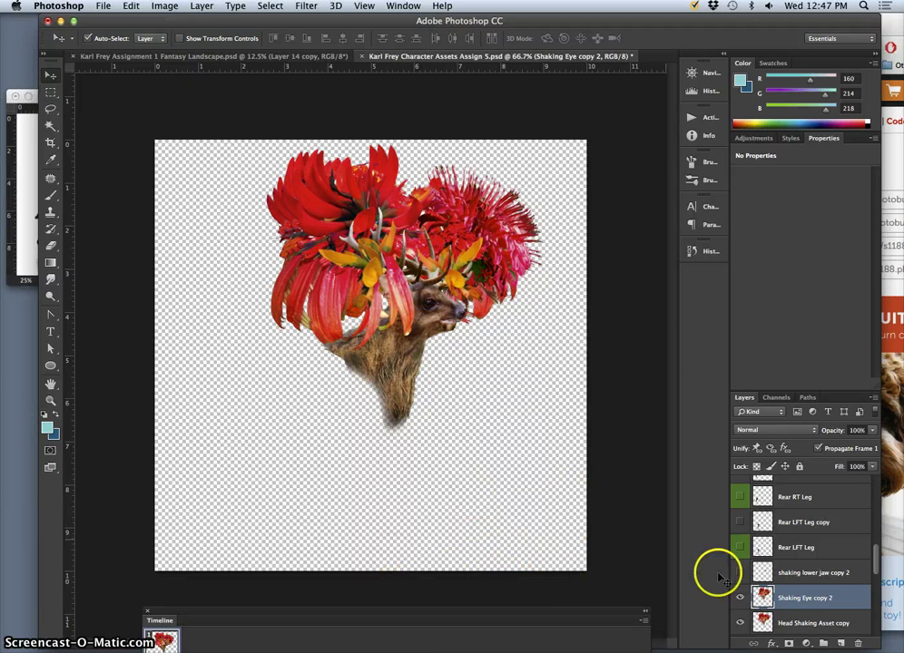
pyautogui.click(740, 523)
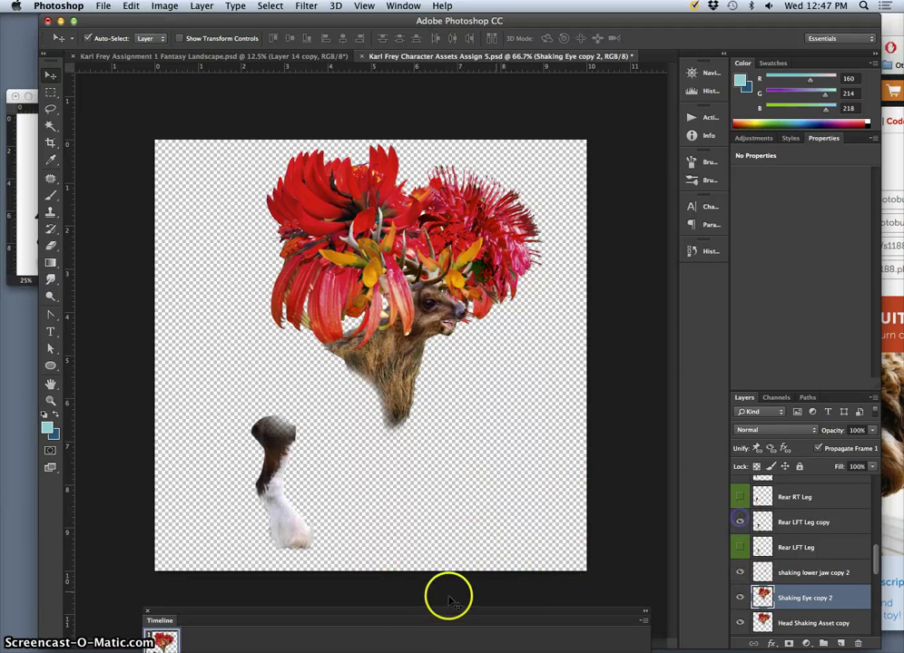
pyautogui.click(739, 522)
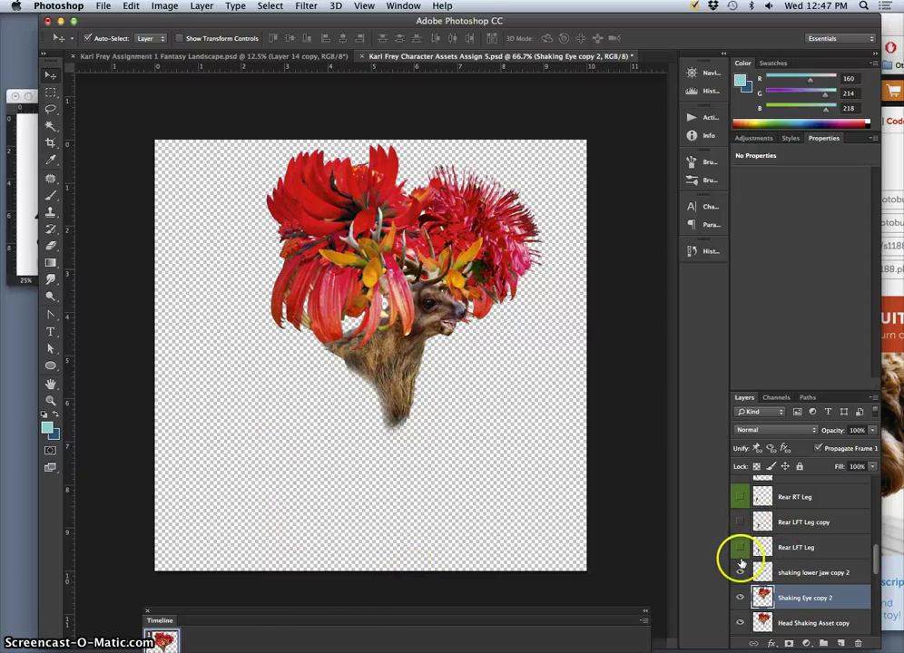